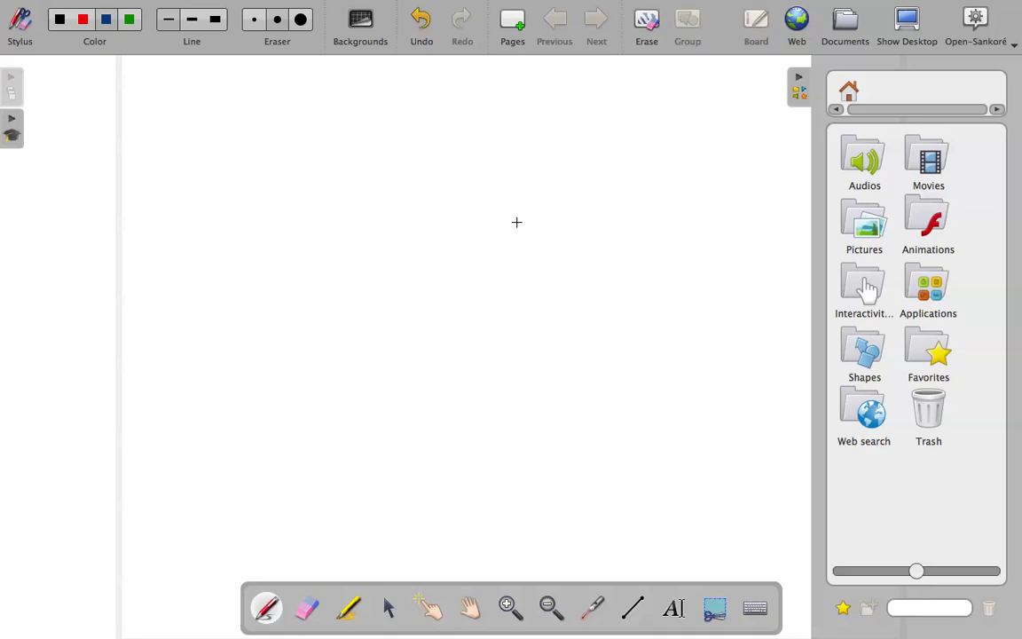
pyautogui.press('super+Tab')
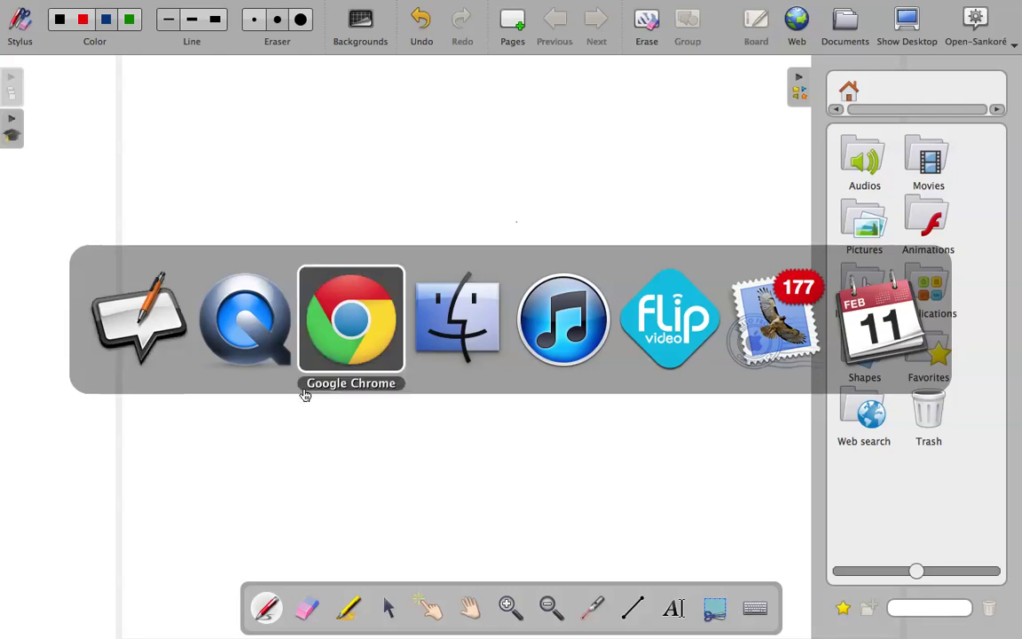
pyautogui.press('Escape')
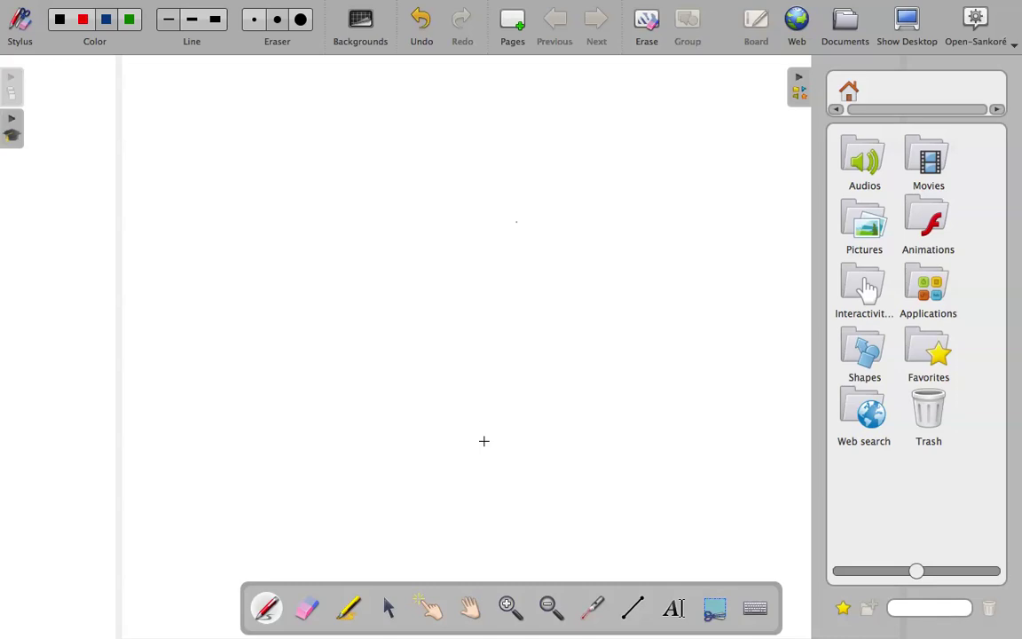
# - Draw a large freehand scribble across the upper half of the page with the pen in blue and a large line
pyautogui.click(483, 441)
pyautogui.click(107, 22)
pyautogui.click(213, 25)
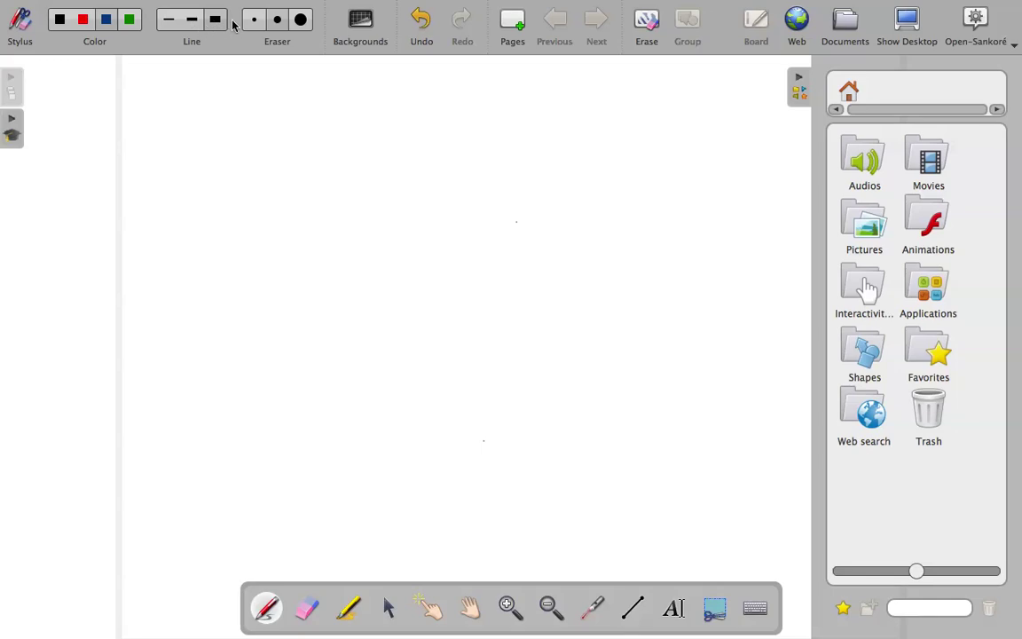
pyautogui.moveTo(198, 183)
pyautogui.mouseDown()
pyautogui.moveTo(296, 98)
pyautogui.moveTo(422, 228)
pyautogui.moveTo(604, 287)
pyautogui.moveTo(583, 332)
pyautogui.mouseUp()
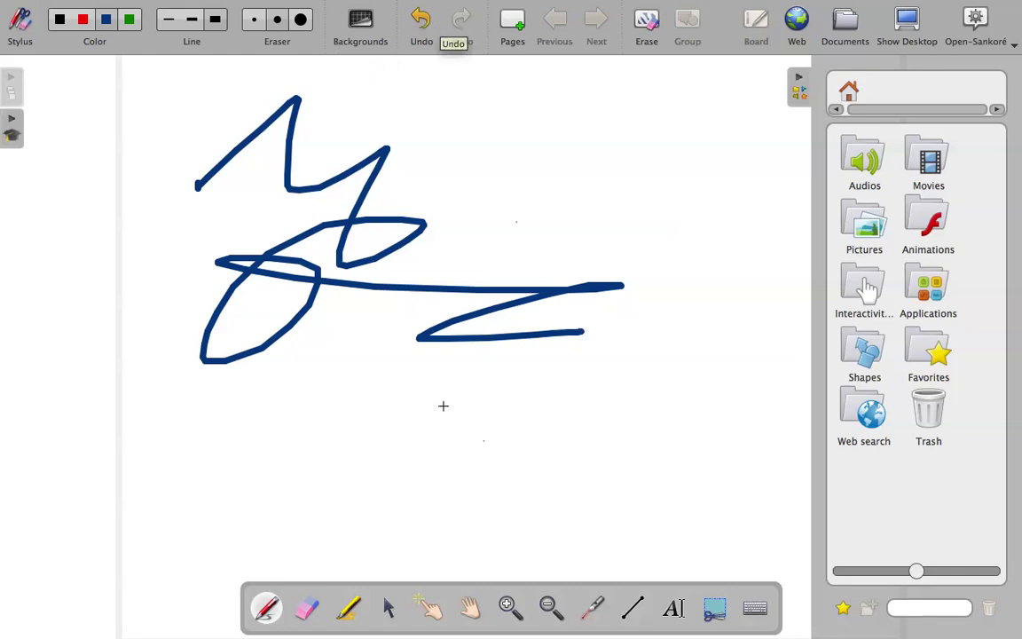
# - Erase the whole blue scribble, trying the small eraser size and finishing with the large one
pyautogui.click(309, 609)
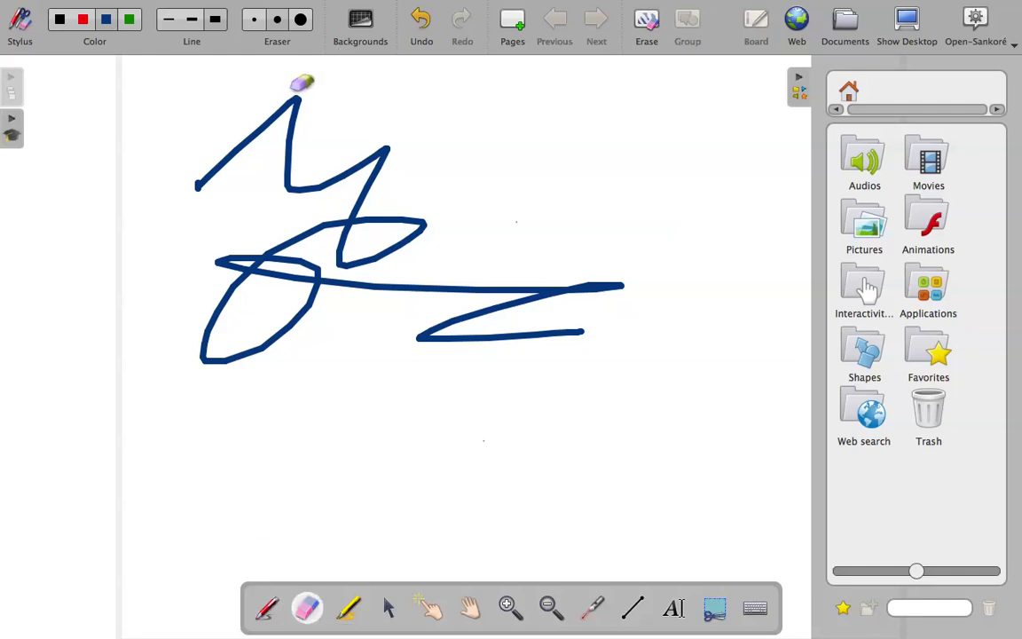
pyautogui.moveTo(272, 75)
pyautogui.mouseDown()
pyautogui.moveTo(253, 135)
pyautogui.moveTo(292, 189)
pyautogui.moveTo(279, 242)
pyautogui.mouseUp()
pyautogui.click(255, 22)
pyautogui.moveTo(288, 177); pyautogui.dragTo(342, 183)
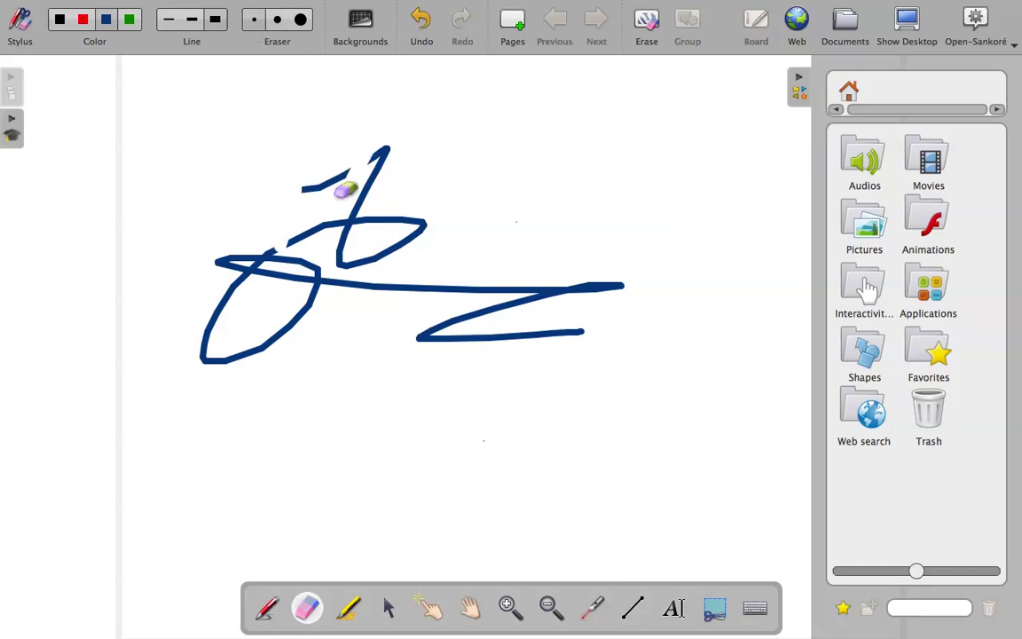
pyautogui.click(302, 22)
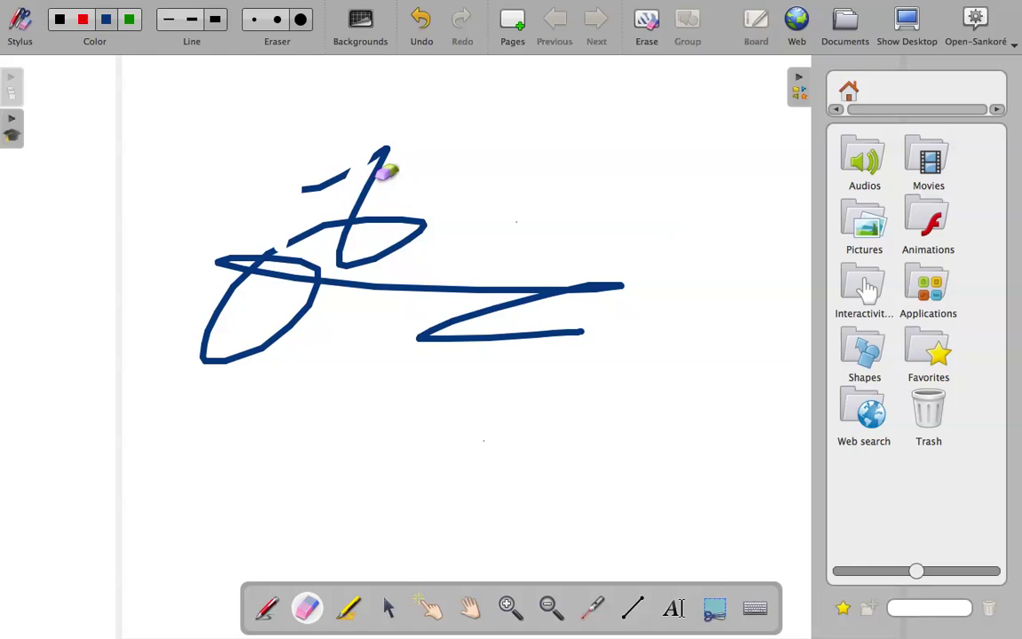
pyautogui.moveTo(383, 173)
pyautogui.mouseDown()
pyautogui.moveTo(372, 175)
pyautogui.moveTo(526, 203)
pyautogui.moveTo(476, 338)
pyautogui.moveTo(340, 296)
pyautogui.moveTo(239, 292)
pyautogui.moveTo(230, 228)
pyautogui.mouseUp()
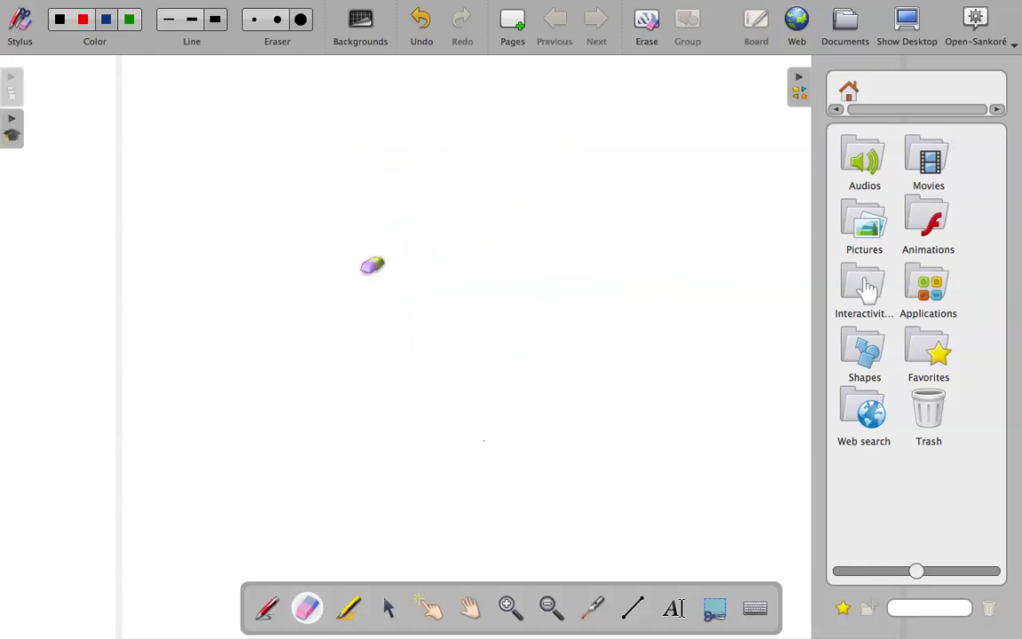
pyautogui.click(390, 609)
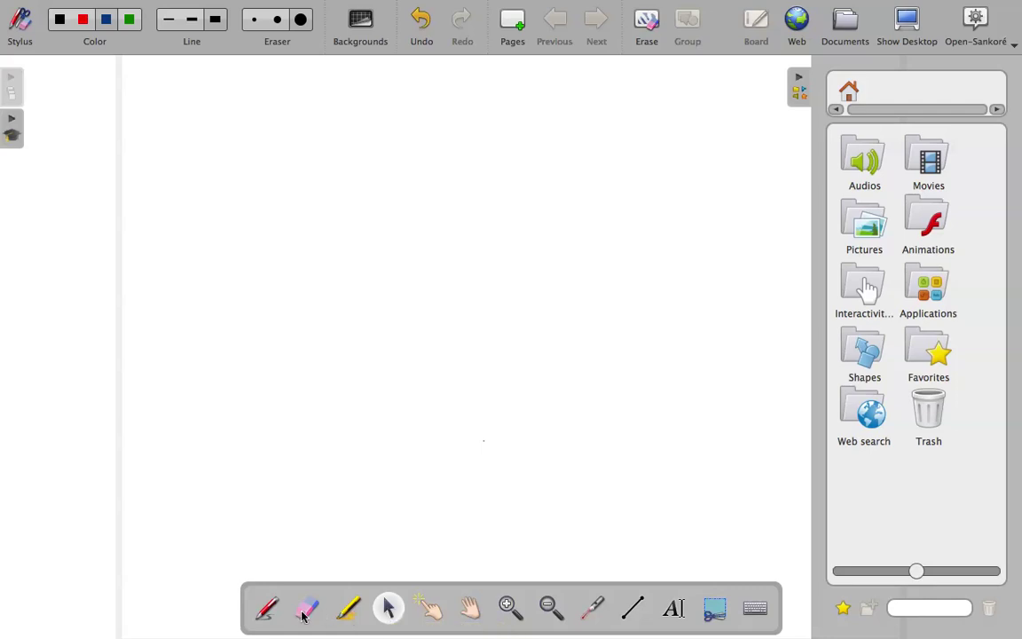
# - Draw a green zigzag resembling the letter m with the pen in the page's upper-left area
pyautogui.click(265, 609)
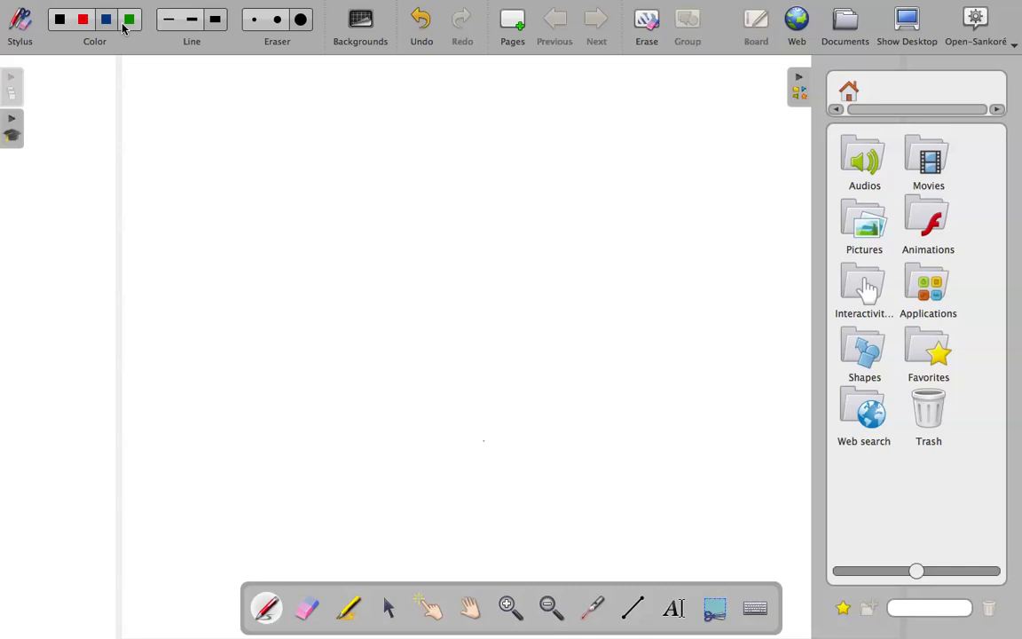
pyautogui.click(129, 22)
pyautogui.moveTo(169, 148)
pyautogui.mouseDown()
pyautogui.moveTo(181, 143)
pyautogui.moveTo(235, 228)
pyautogui.moveTo(258, 234)
pyautogui.mouseUp()
# - Highlight the green zigzag with broad yellow highlighter strokes and switch back to the selection tool
pyautogui.click(351, 609)
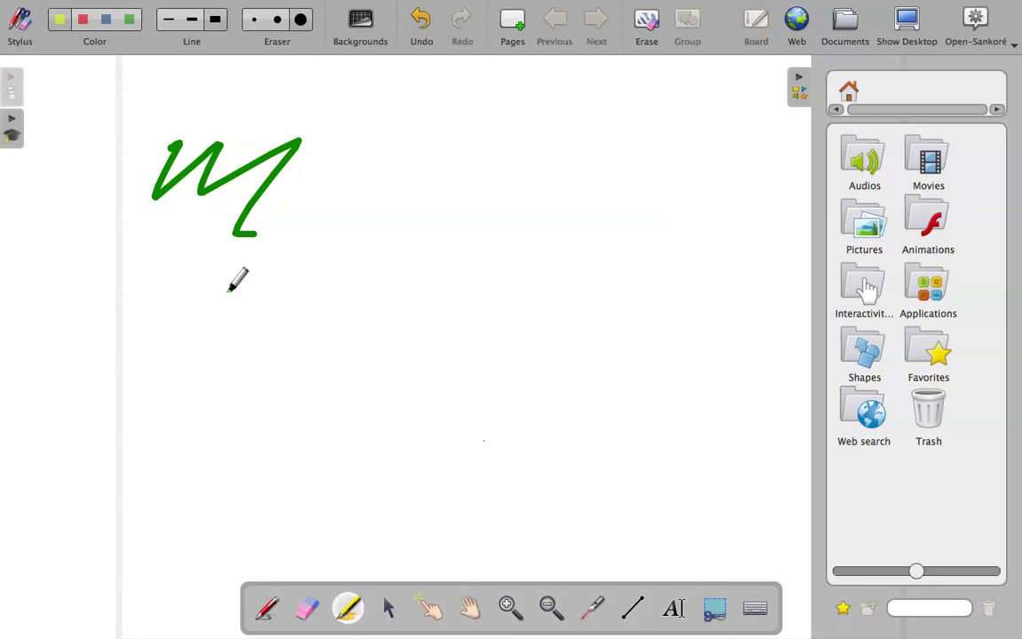
pyautogui.click(59, 22)
pyautogui.moveTo(169, 115)
pyautogui.mouseDown()
pyautogui.moveTo(223, 100)
pyautogui.moveTo(284, 106)
pyautogui.mouseUp()
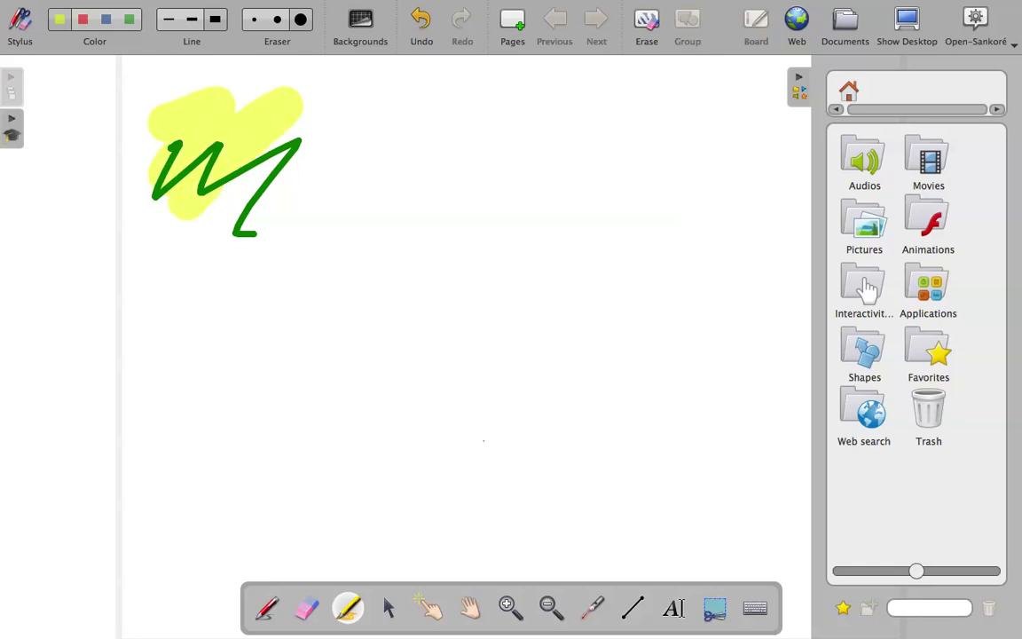
pyautogui.moveTo(231, 141)
pyautogui.mouseDown()
pyautogui.moveTo(266, 195)
pyautogui.moveTo(266, 221)
pyautogui.moveTo(253, 129)
pyautogui.moveTo(222, 129)
pyautogui.mouseUp()
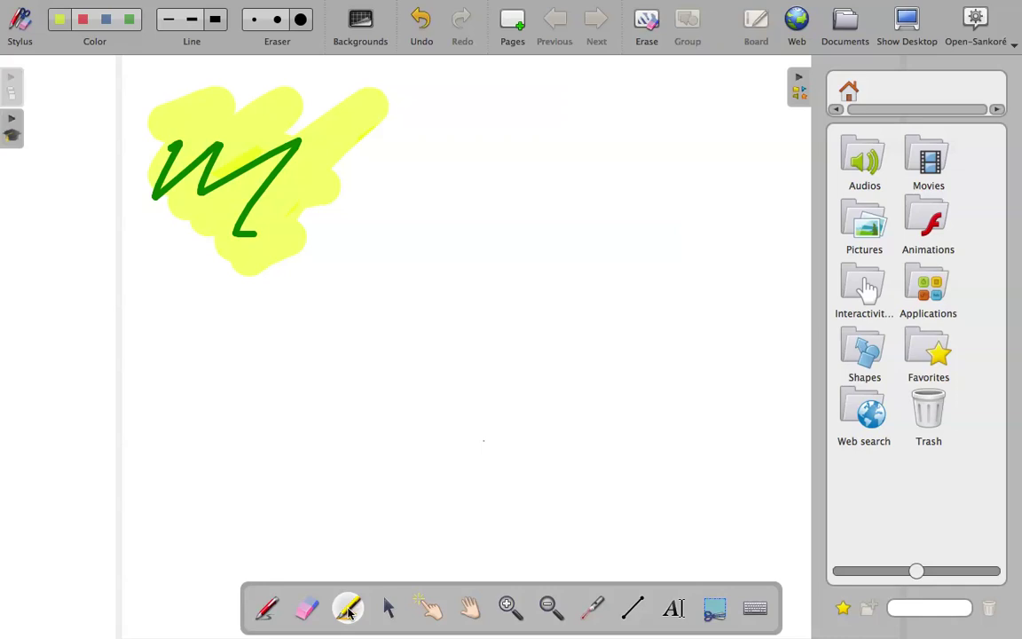
pyautogui.click(389, 608)
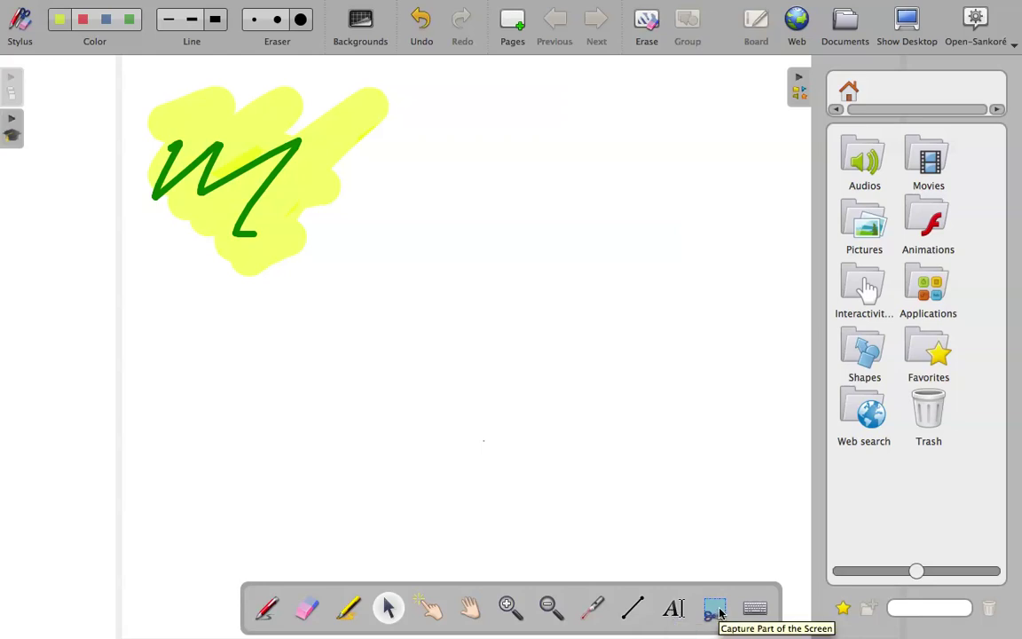
# - Display the virtual keyboard and close it again, and hide the stylus tool palette
pyautogui.click(755, 609)
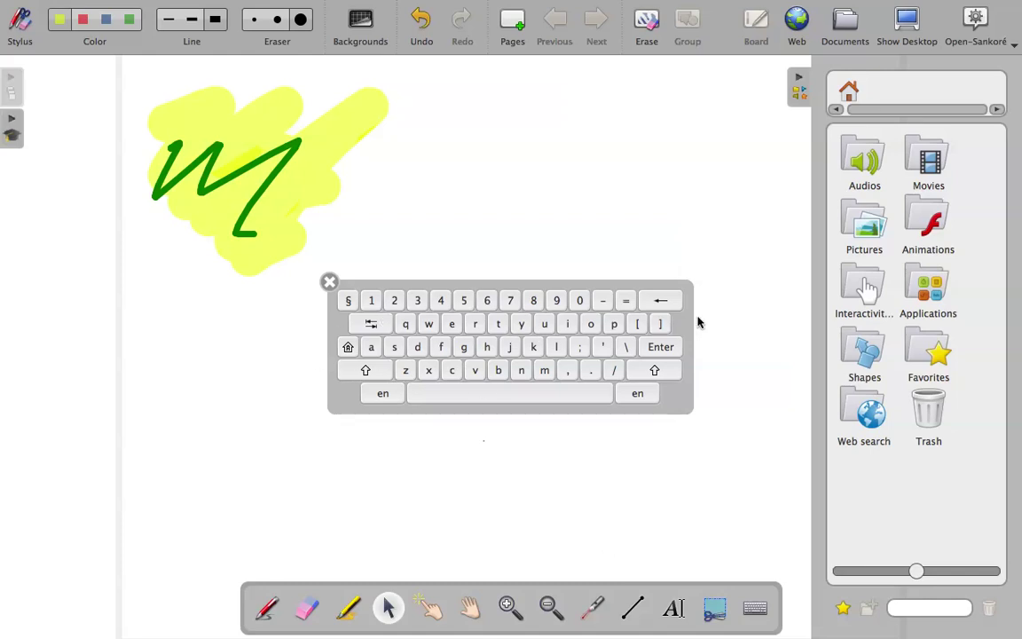
pyautogui.click(329, 281)
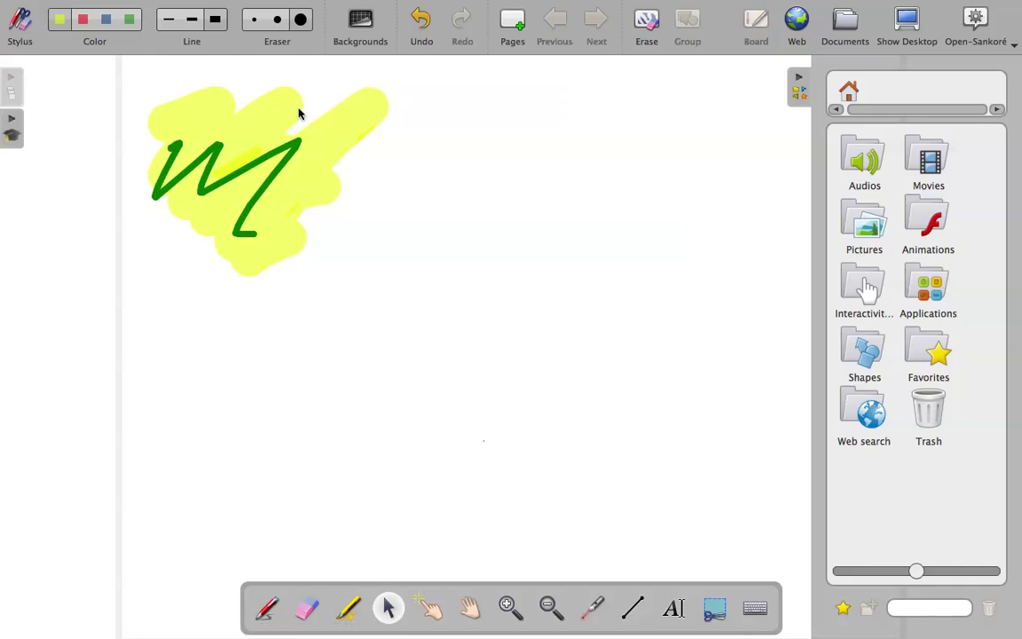
pyautogui.click(19, 25)
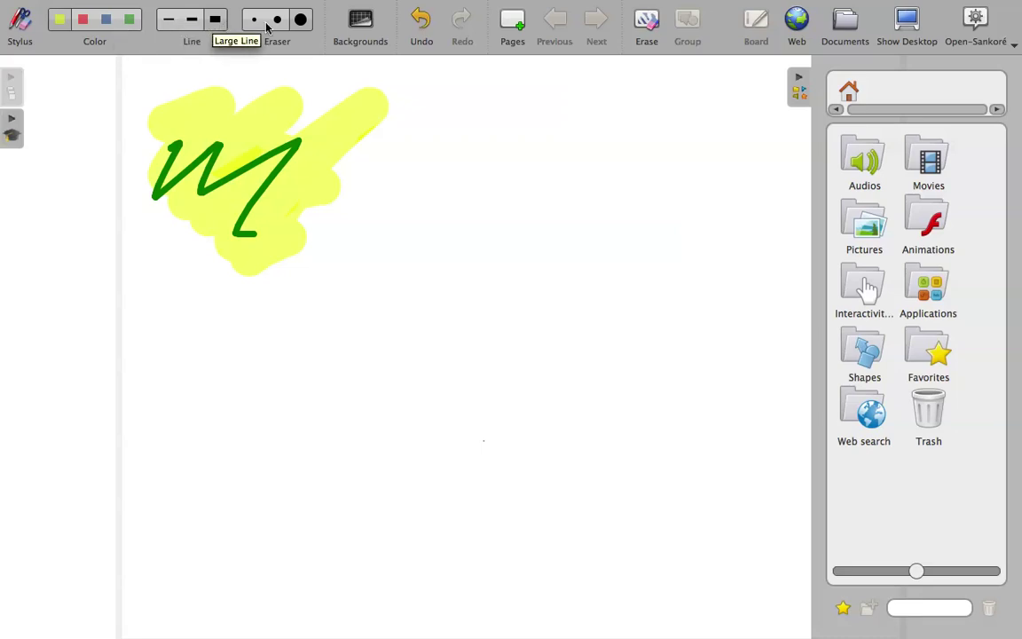
# - Try the plain black and black grid page backgrounds and return the page to the plain white background
pyautogui.click(363, 25)
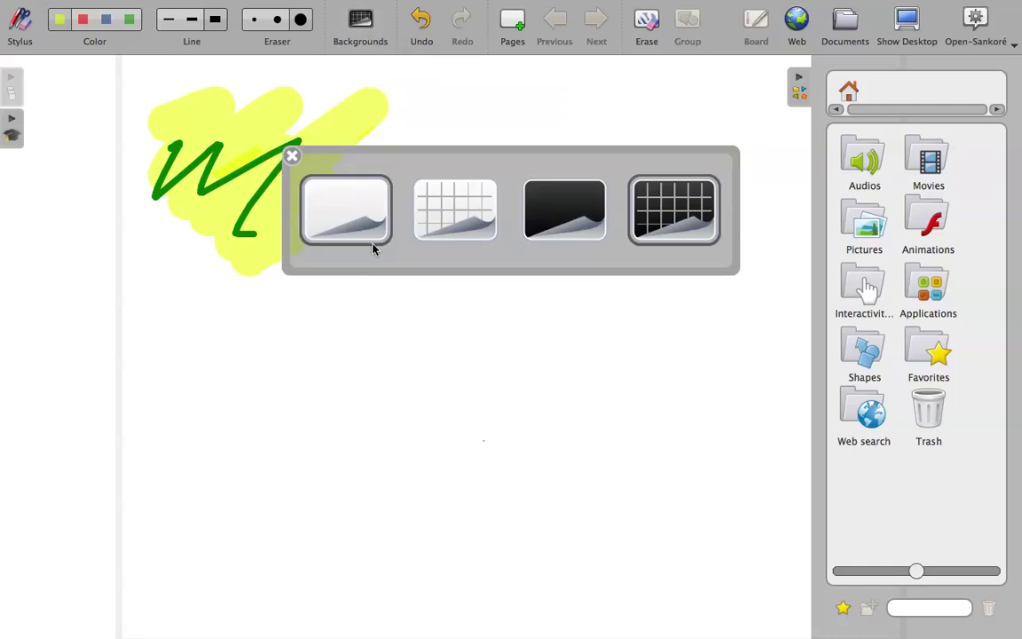
pyautogui.click(590, 205)
pyautogui.click(364, 34)
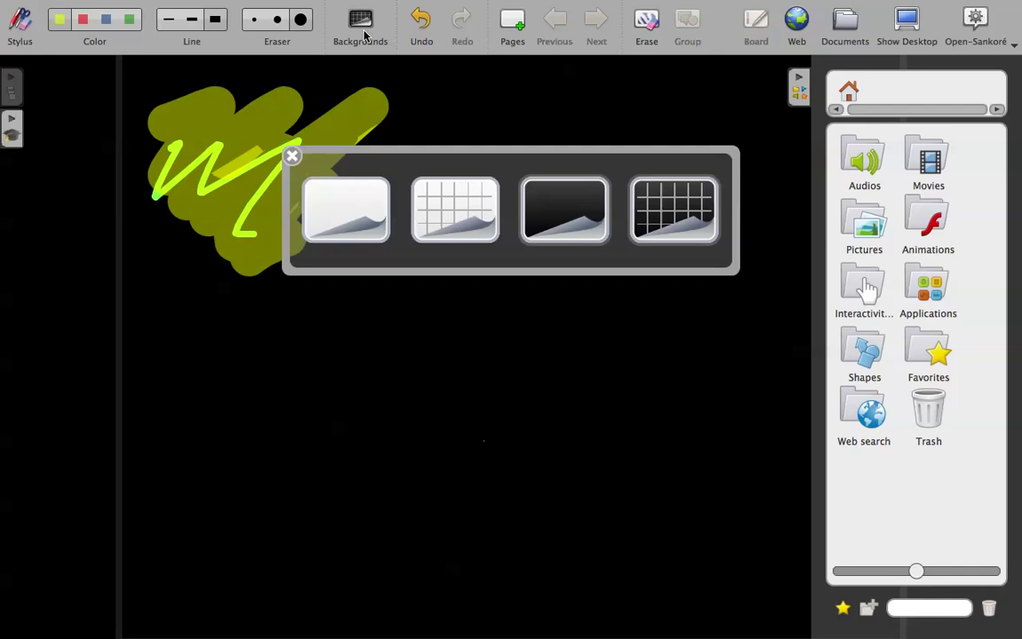
pyautogui.click(639, 206)
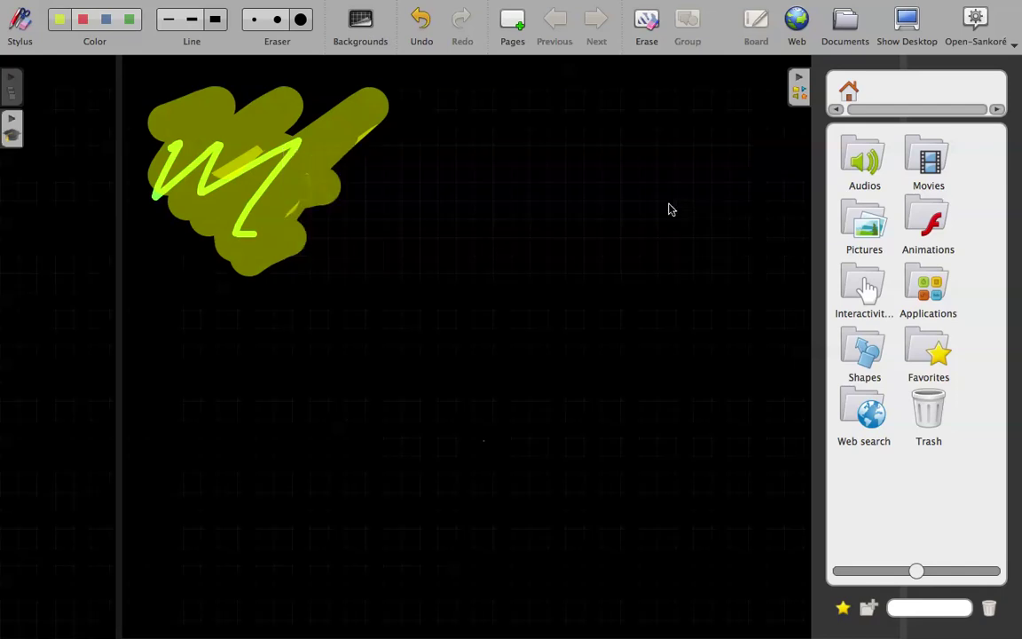
pyautogui.click(360, 26)
pyautogui.click(364, 208)
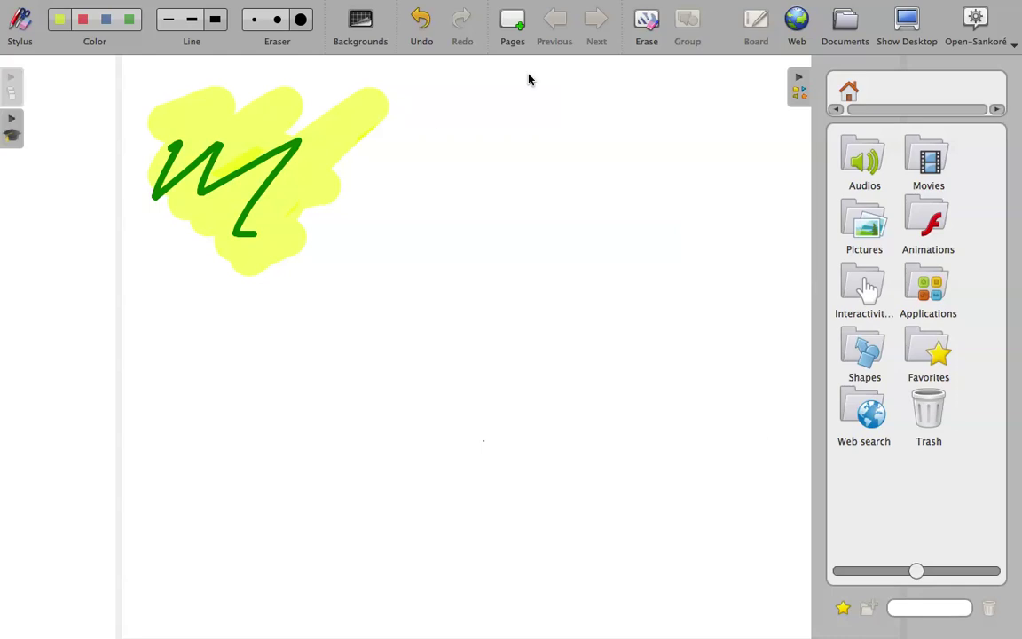
# - Add two blank pages after the title page, show the page thumbnails and return to the title page
pyautogui.click(515, 27)
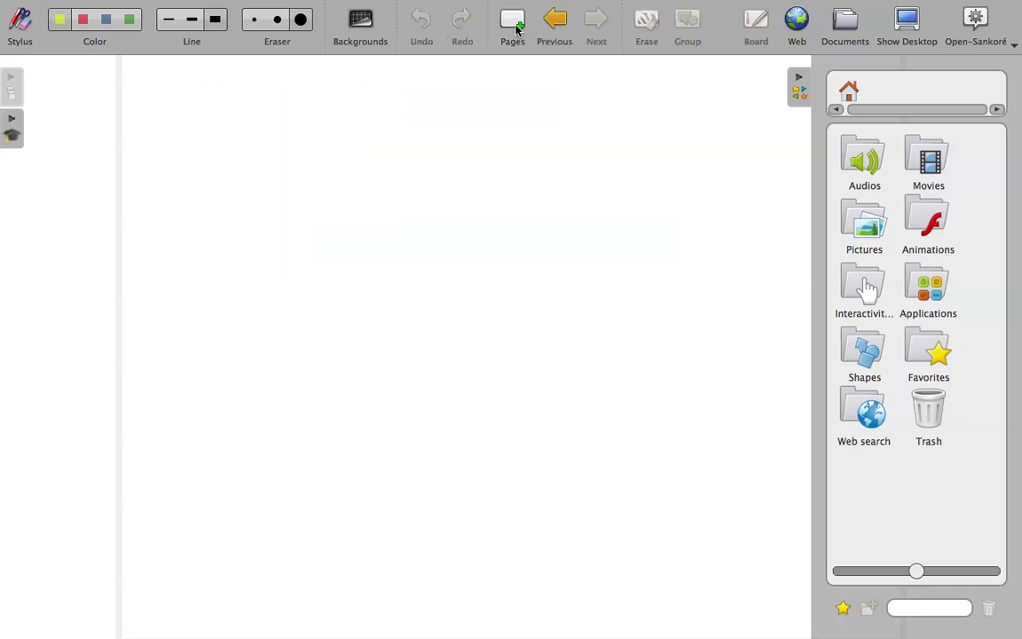
pyautogui.click(12, 123)
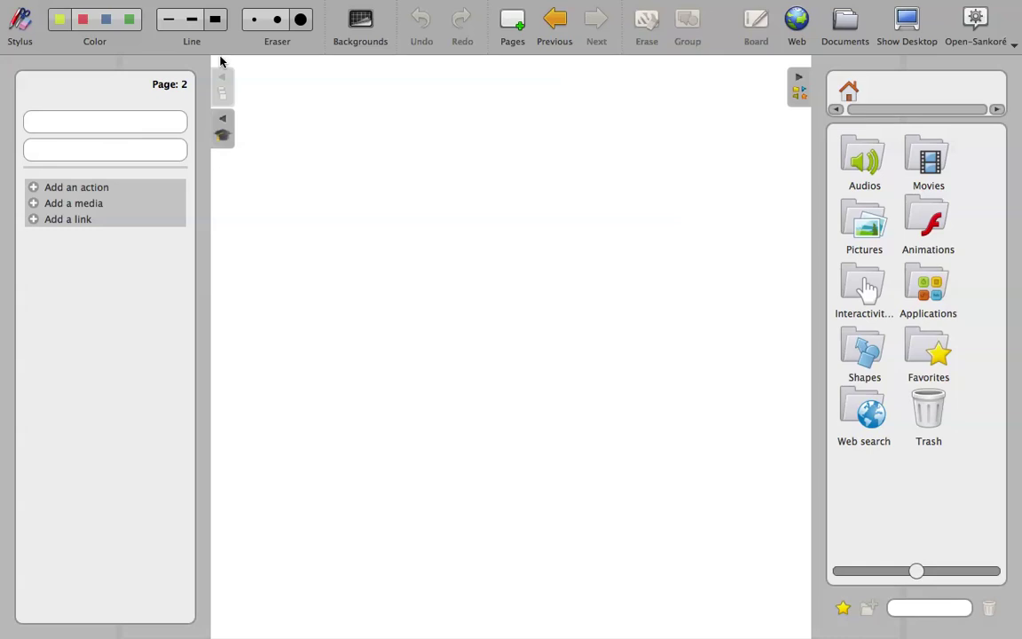
pyautogui.click(225, 126)
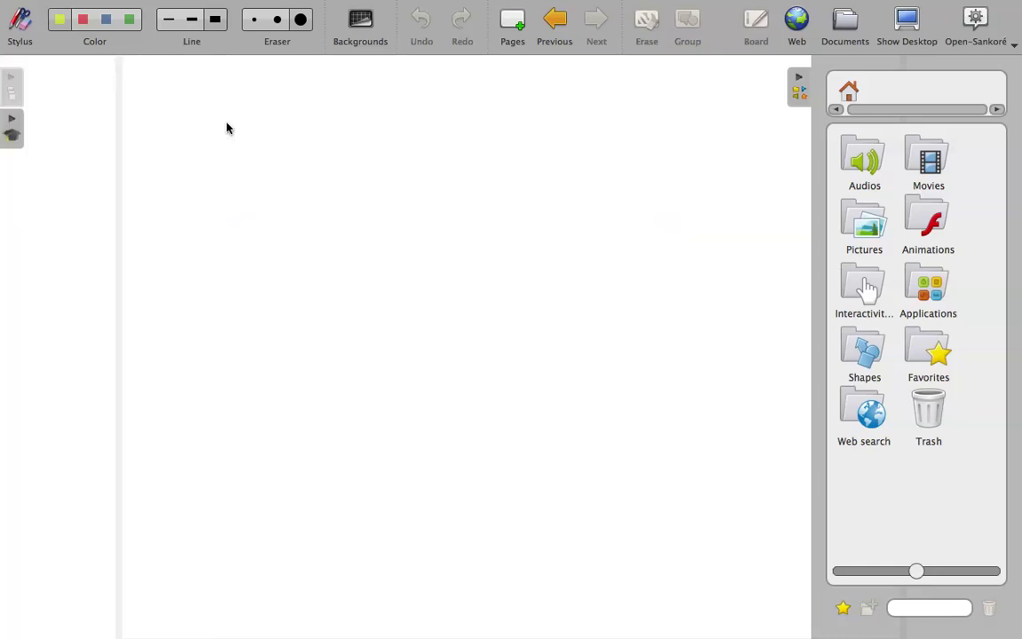
pyautogui.click(13, 86)
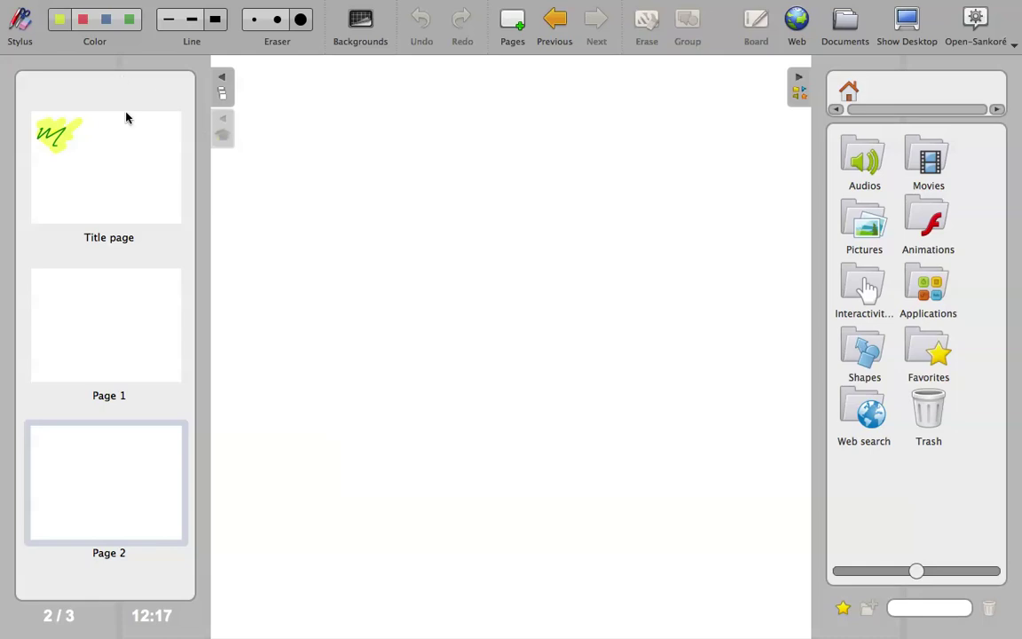
pyautogui.moveTo(122, 361)
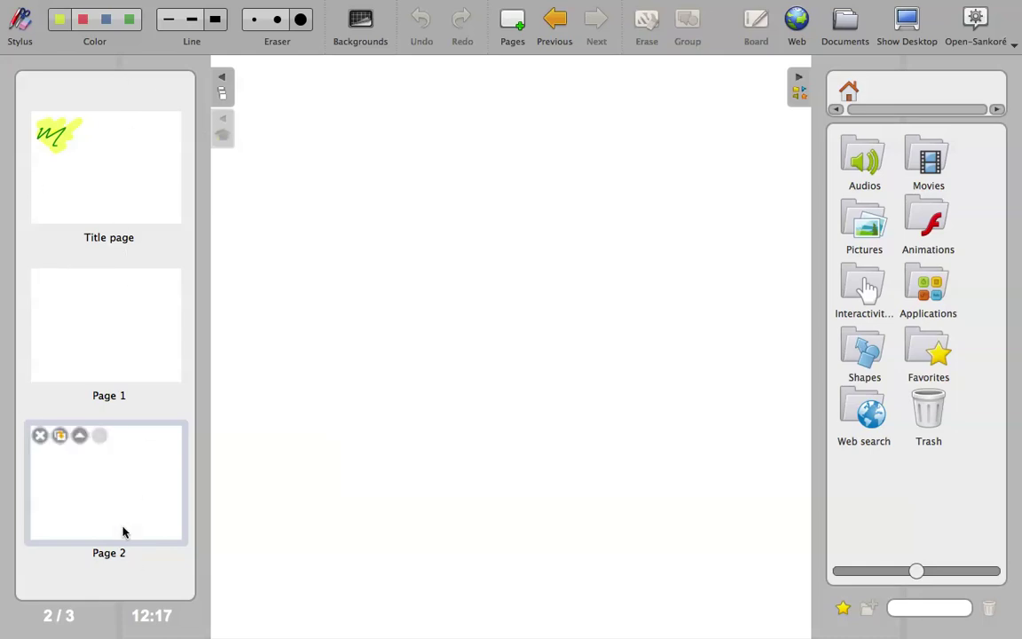
pyautogui.click(140, 164)
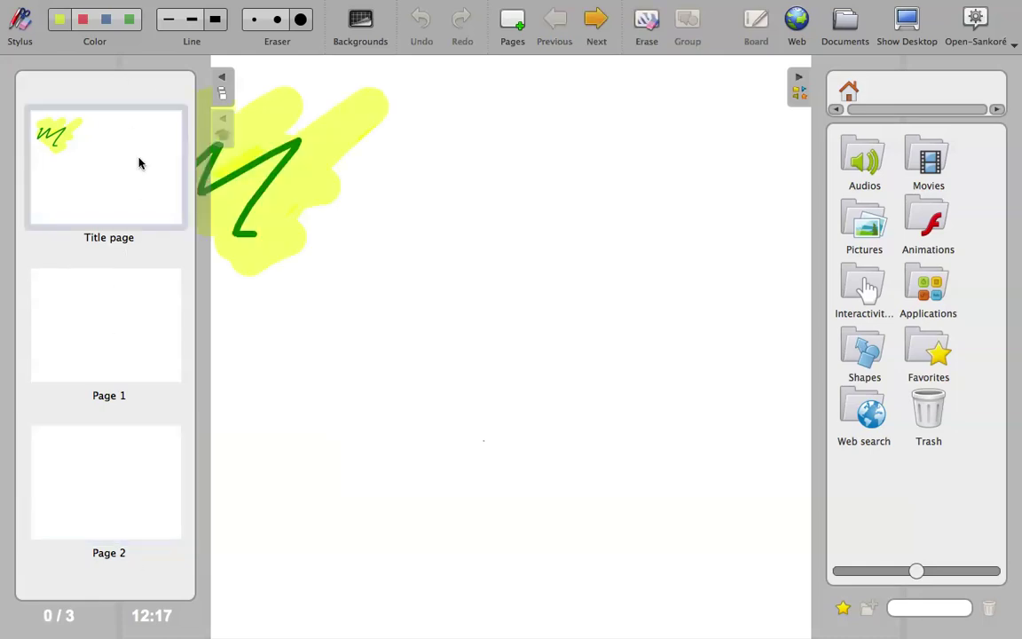
# - Move page 1 down one place in the page order and delete the blank page in the page 1 position
pyautogui.moveTo(149, 379)
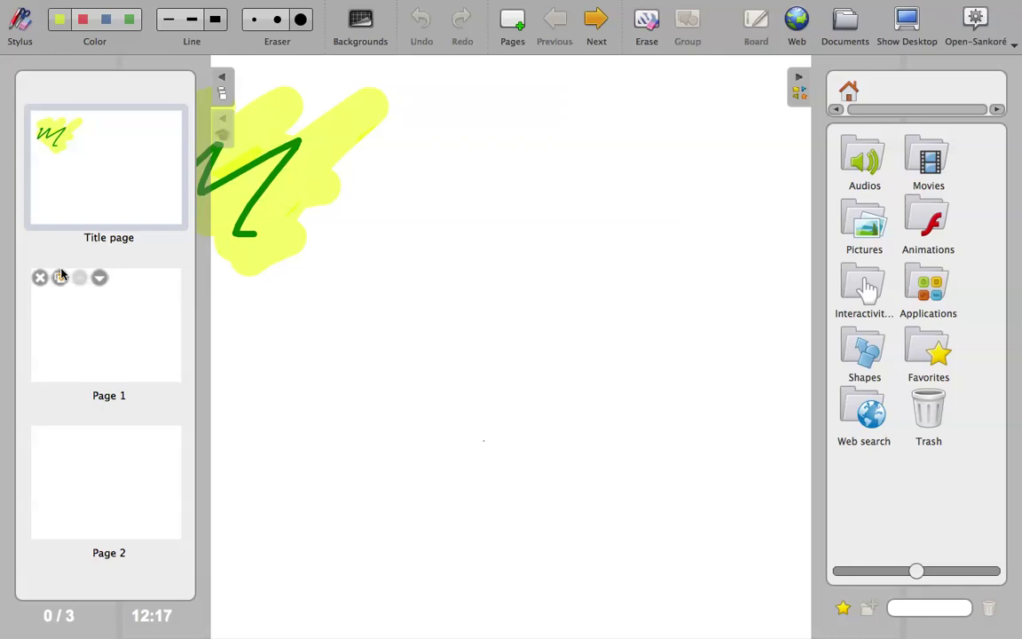
pyautogui.click(100, 277)
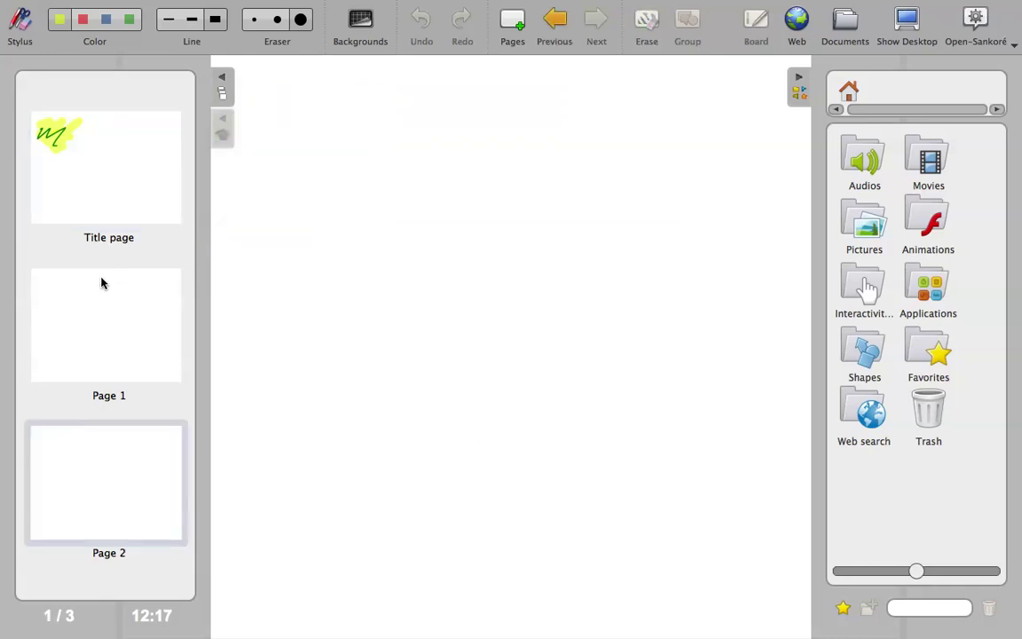
pyautogui.click(104, 289)
pyautogui.click(101, 281)
pyautogui.click(39, 281)
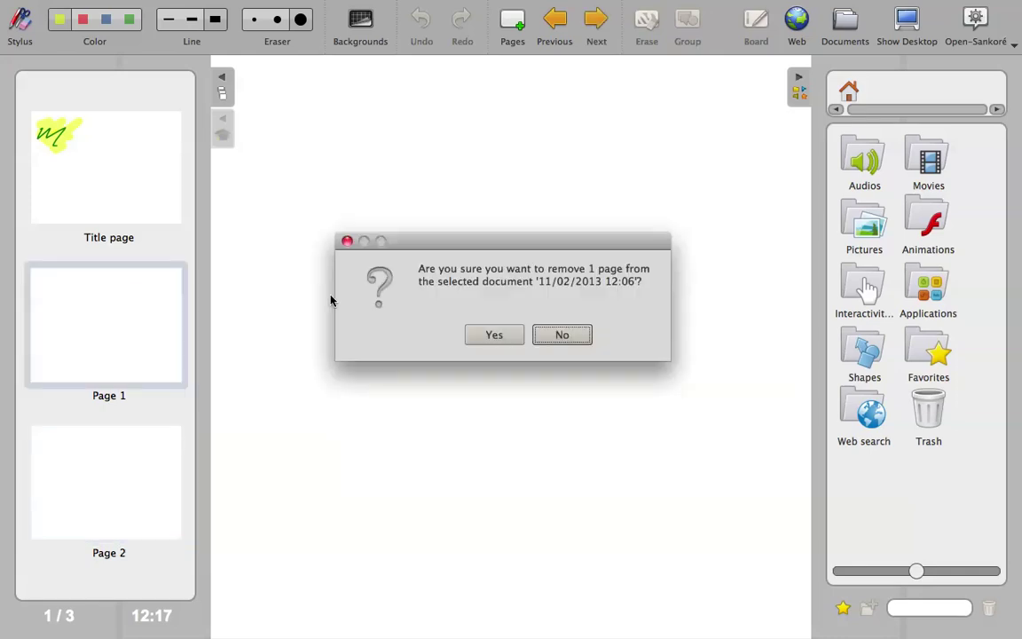
pyautogui.click(508, 338)
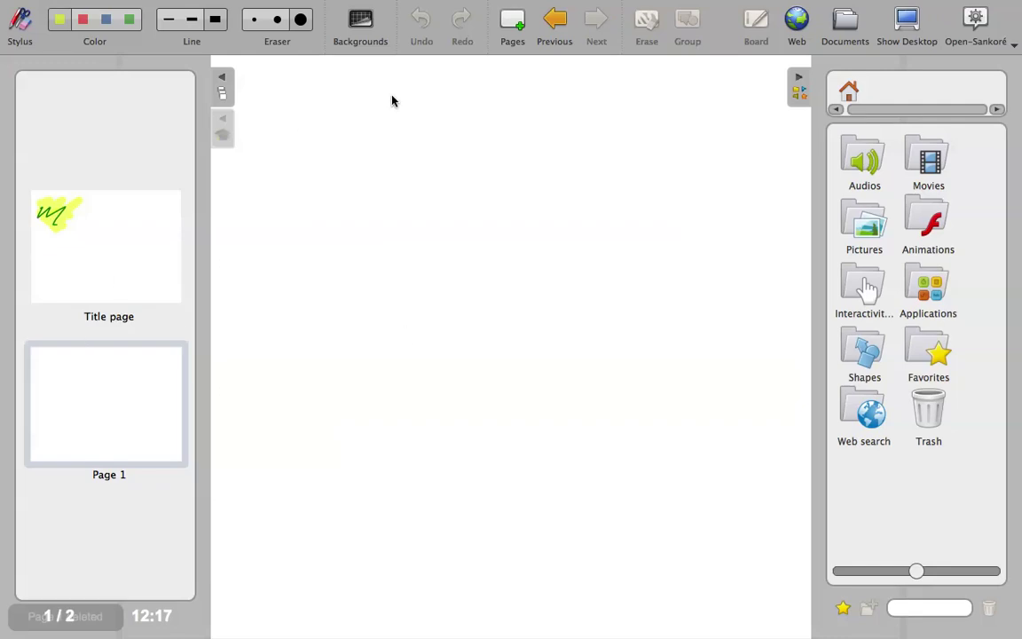
# - Go to the title page, forward to page 1 and back to the title page
pyautogui.click(559, 30)
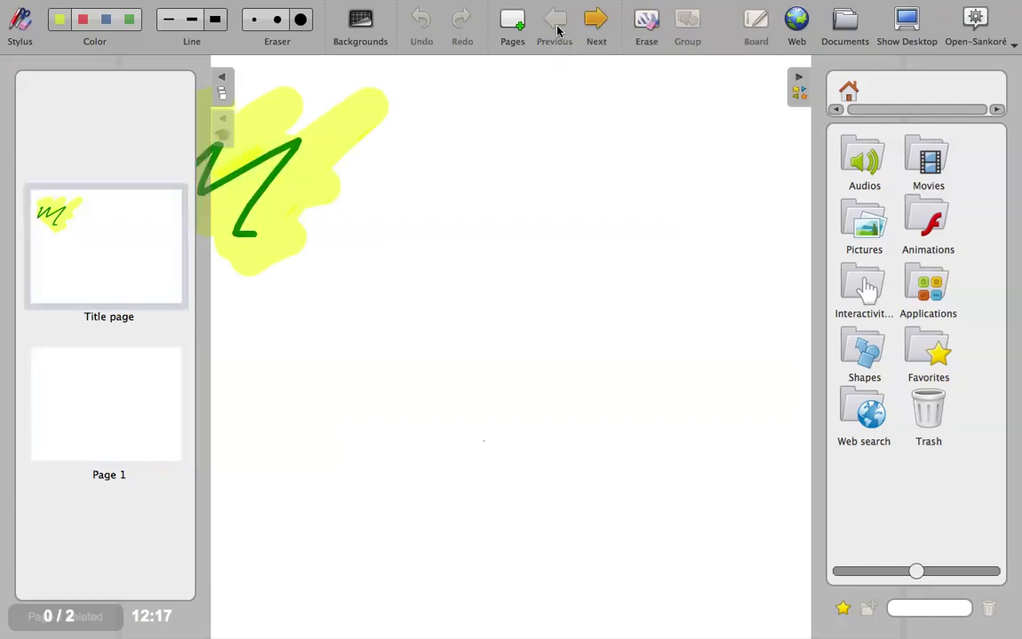
pyautogui.click(592, 27)
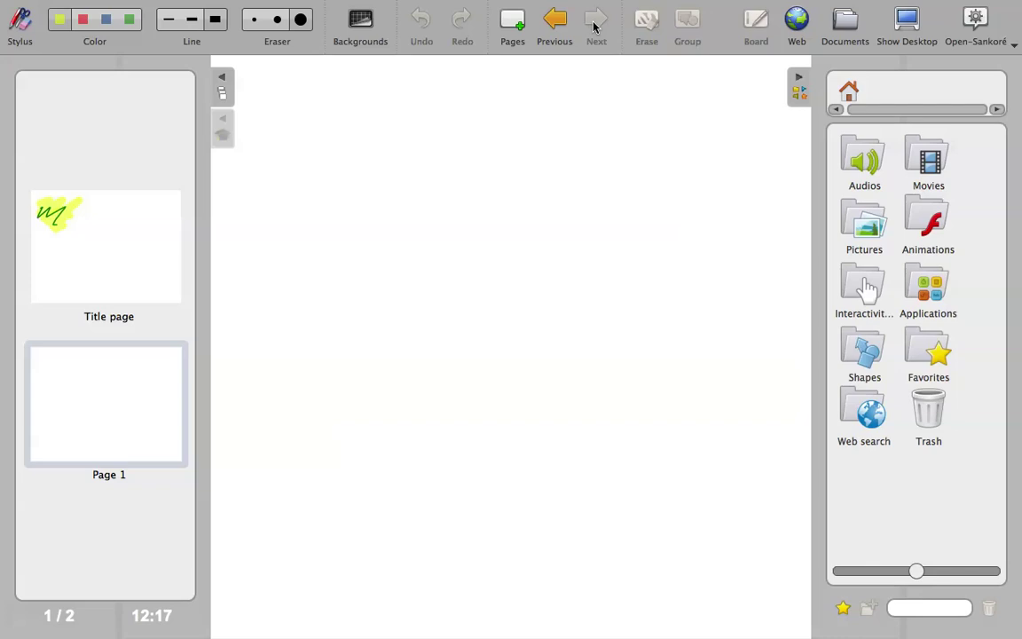
pyautogui.click(559, 26)
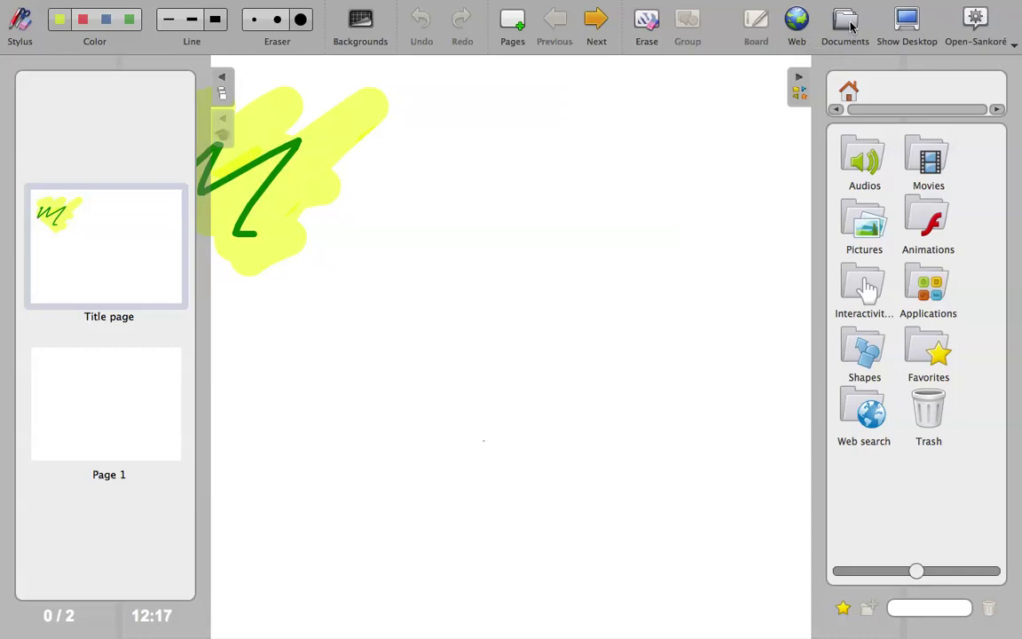
# - Switch from the whiteboard to desktop mode to show the computer's desktop
pyautogui.click(906, 21)
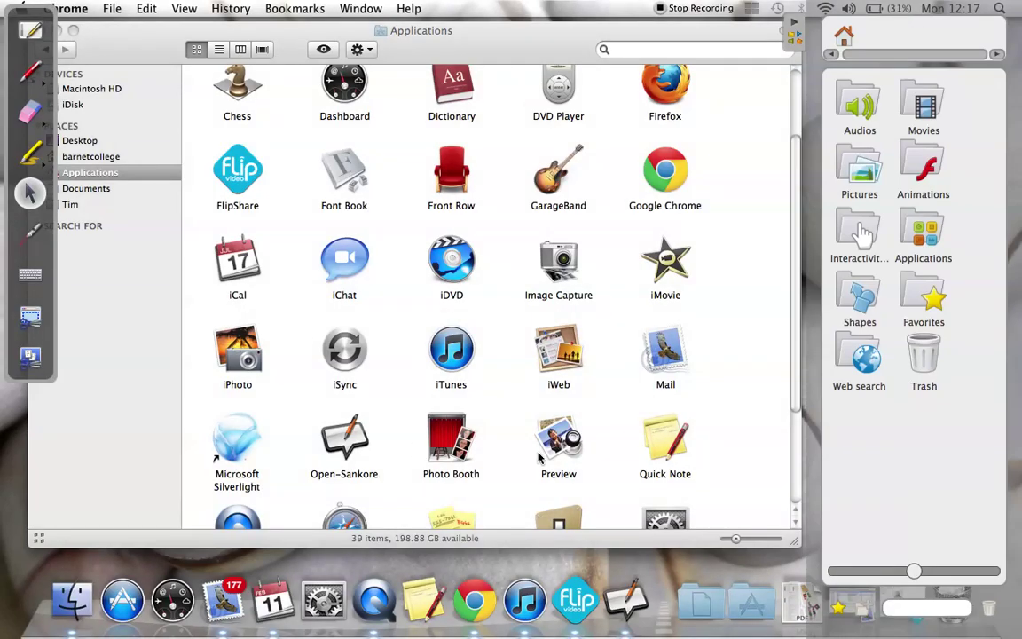
# - Circle the Open-Sankore application icon with the green pen over the desktop and switch between whiteboard and desktop, ending on the whiteboard
pyautogui.click(32, 69)
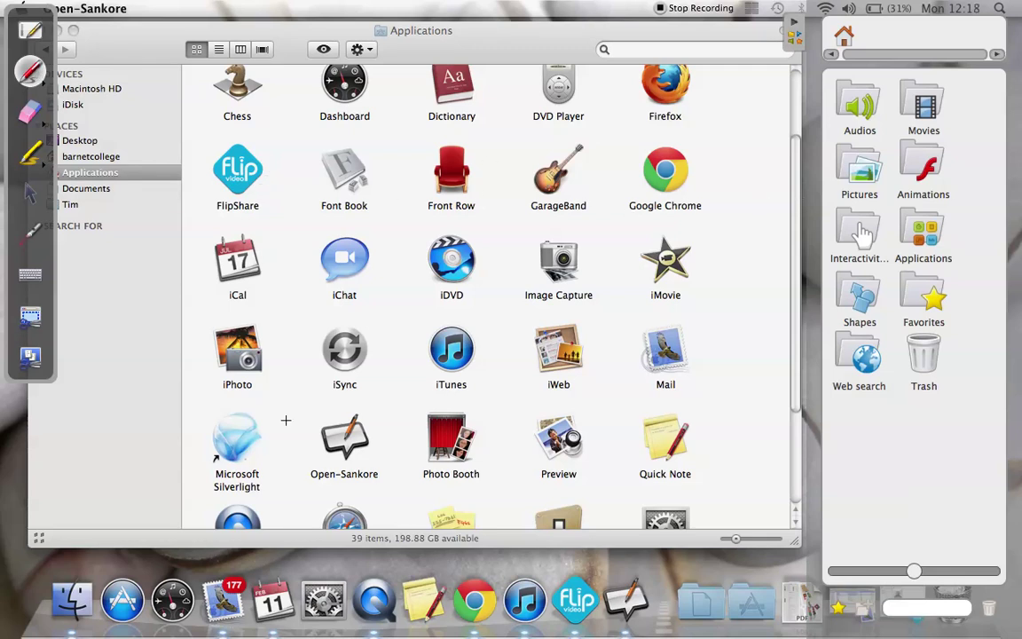
pyautogui.moveTo(385, 459)
pyautogui.mouseDown()
pyautogui.moveTo(381, 426)
pyautogui.moveTo(298, 422)
pyautogui.moveTo(391, 470)
pyautogui.moveTo(367, 418)
pyautogui.mouseUp()
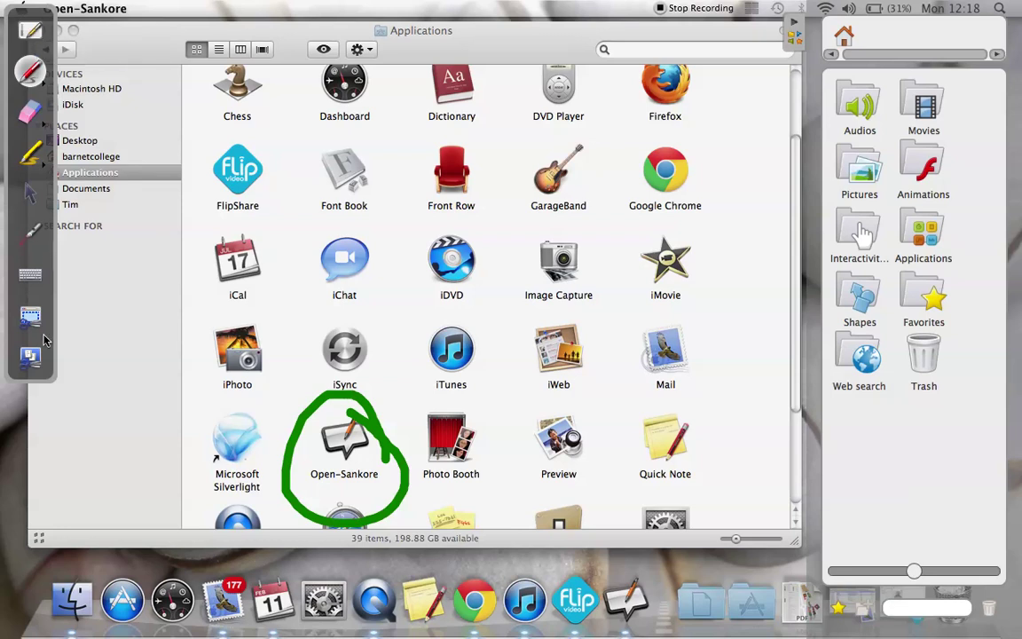
pyautogui.click(31, 33)
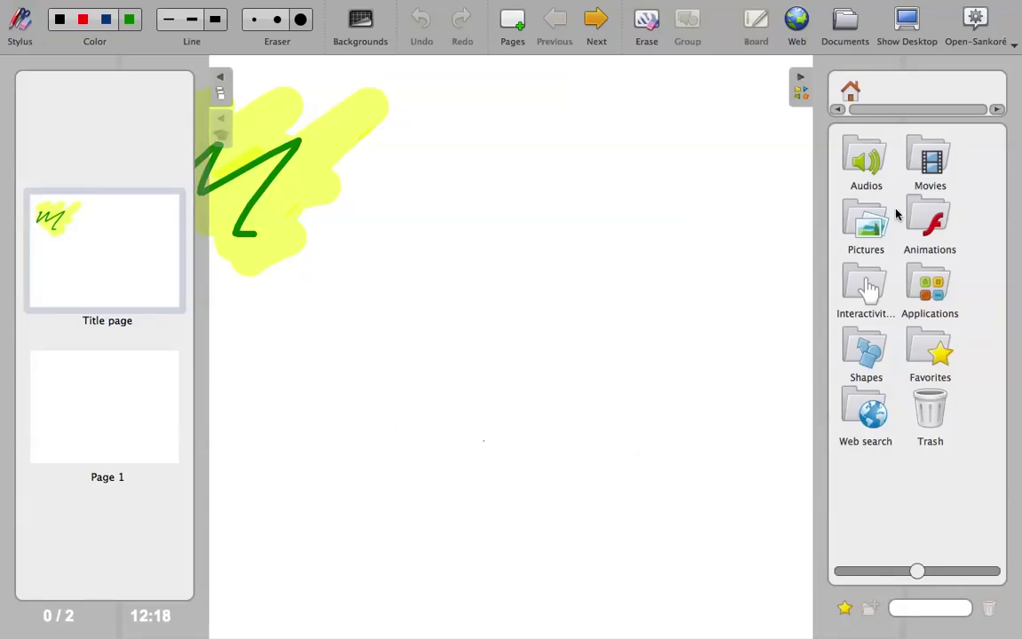
pyautogui.click(906, 25)
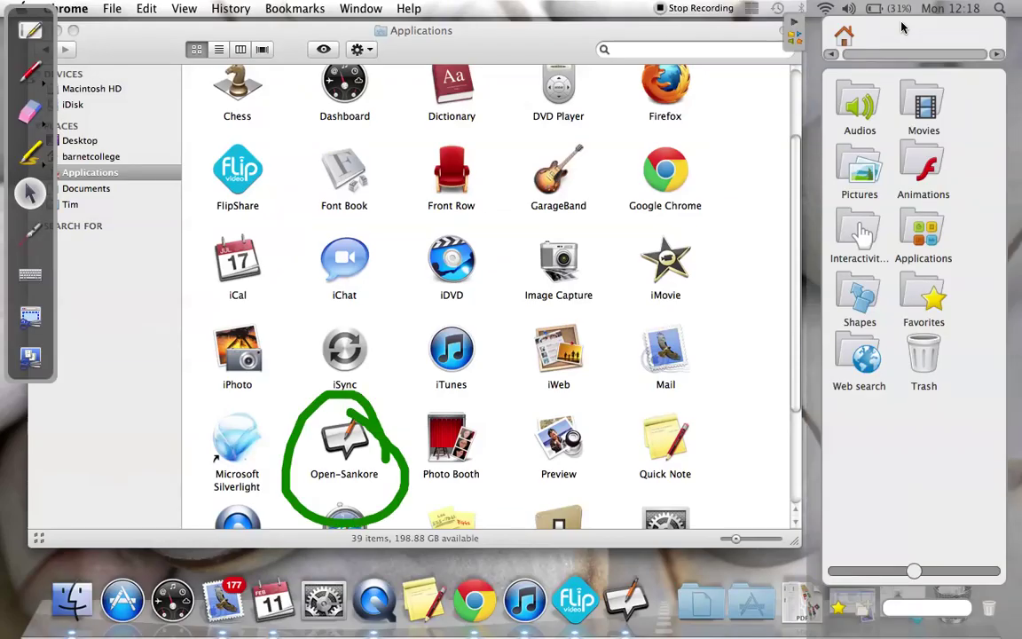
pyautogui.click(35, 33)
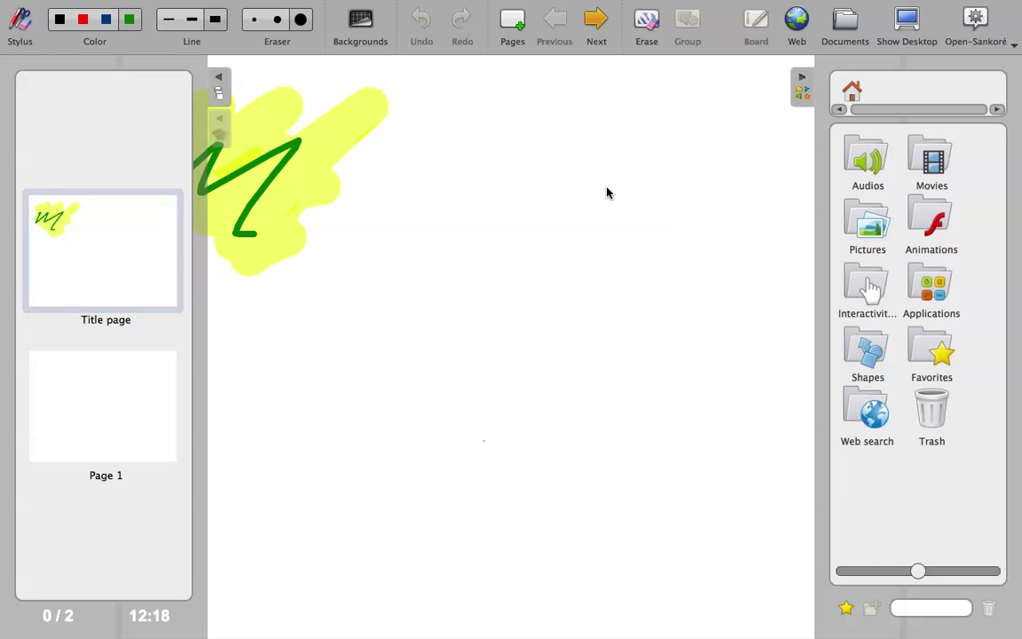
# - Show the Open-Sankoré options down to the Podcast entry and close them without choosing one
pyautogui.click(1014, 46)
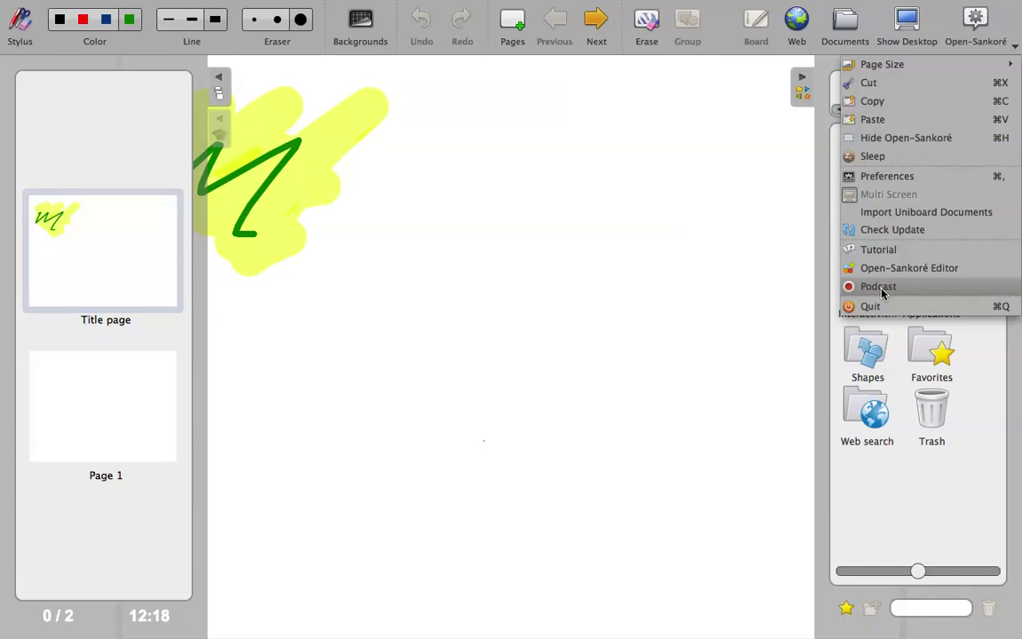
pyautogui.click(749, 283)
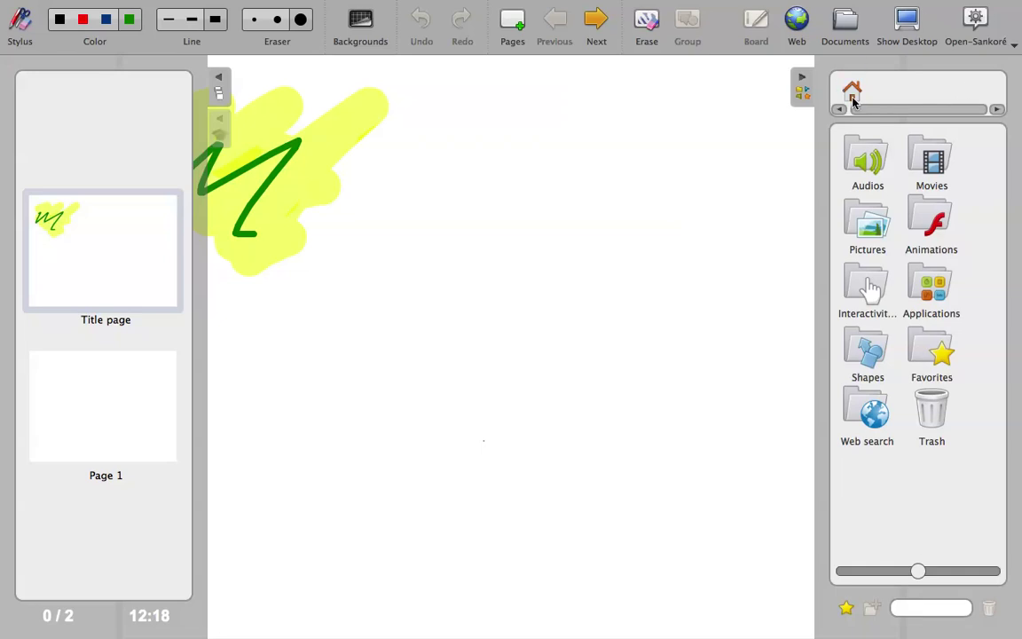
# - Browse the library's Audios subfolders and the full Interactivities collection, returning to the library's top level
pyautogui.click(877, 167)
pyautogui.click(878, 166)
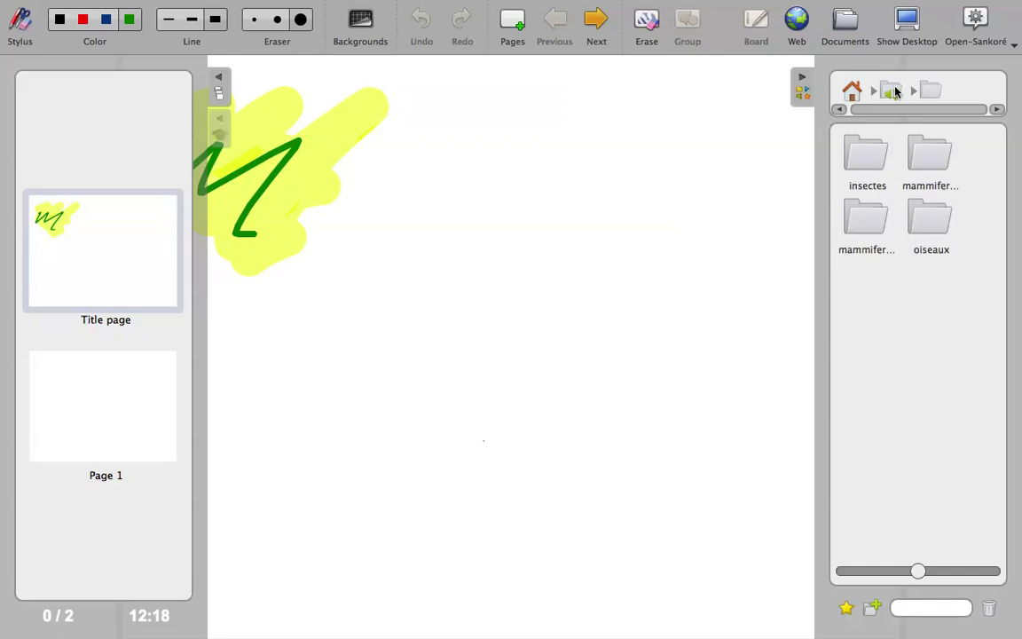
pyautogui.click(852, 90)
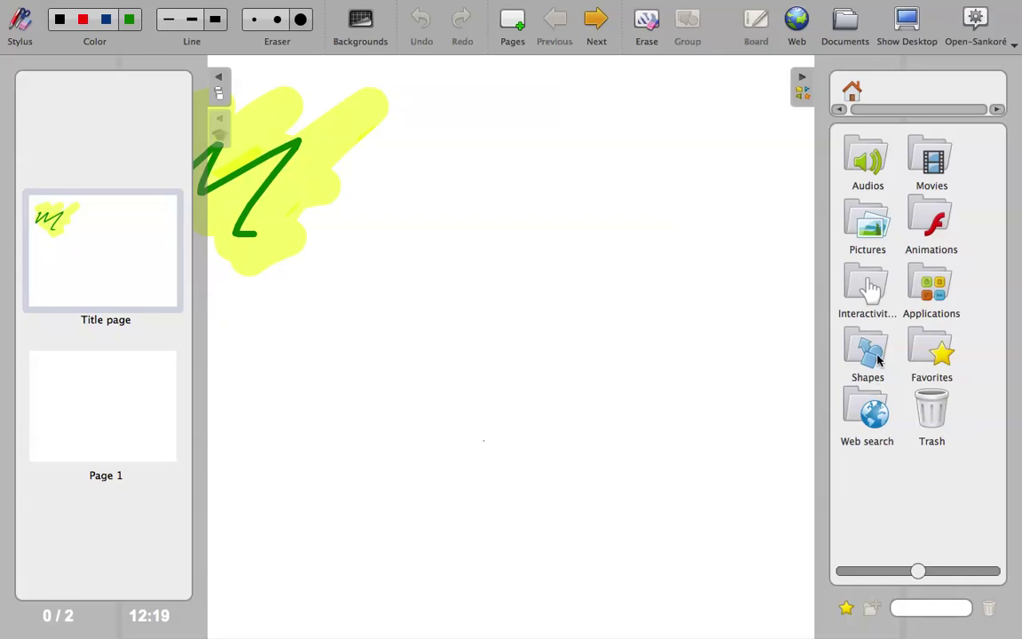
pyautogui.click(873, 293)
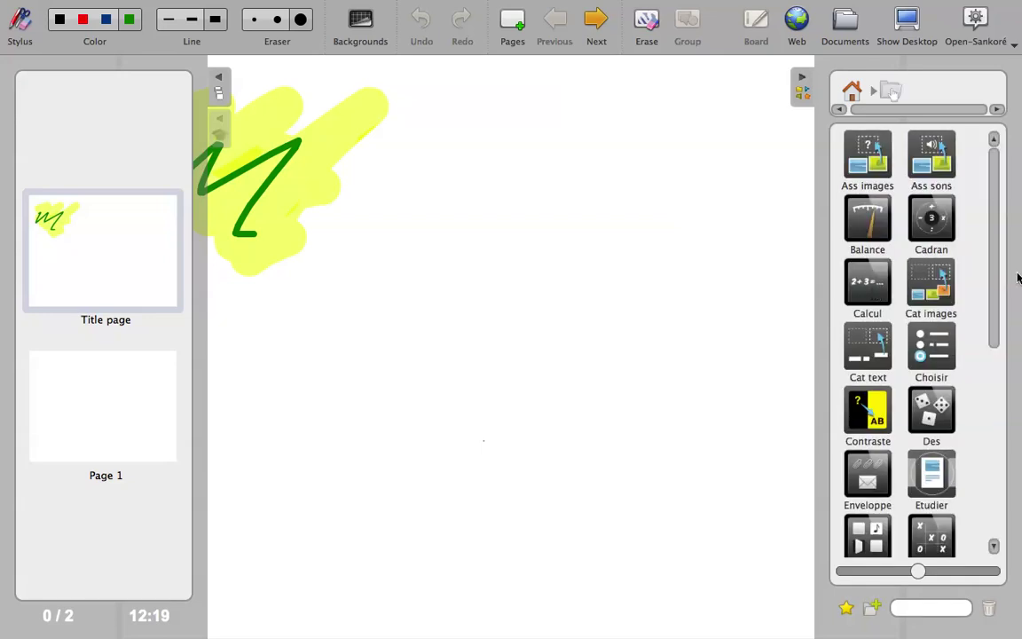
pyautogui.scroll(-5, 992, 270)
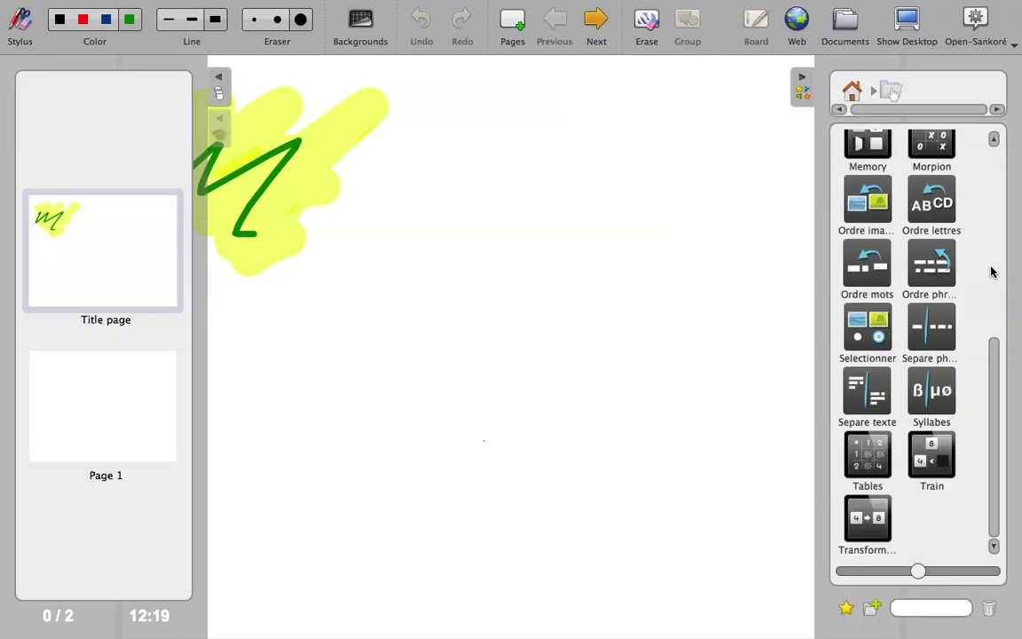
pyautogui.scroll(5, 991, 272)
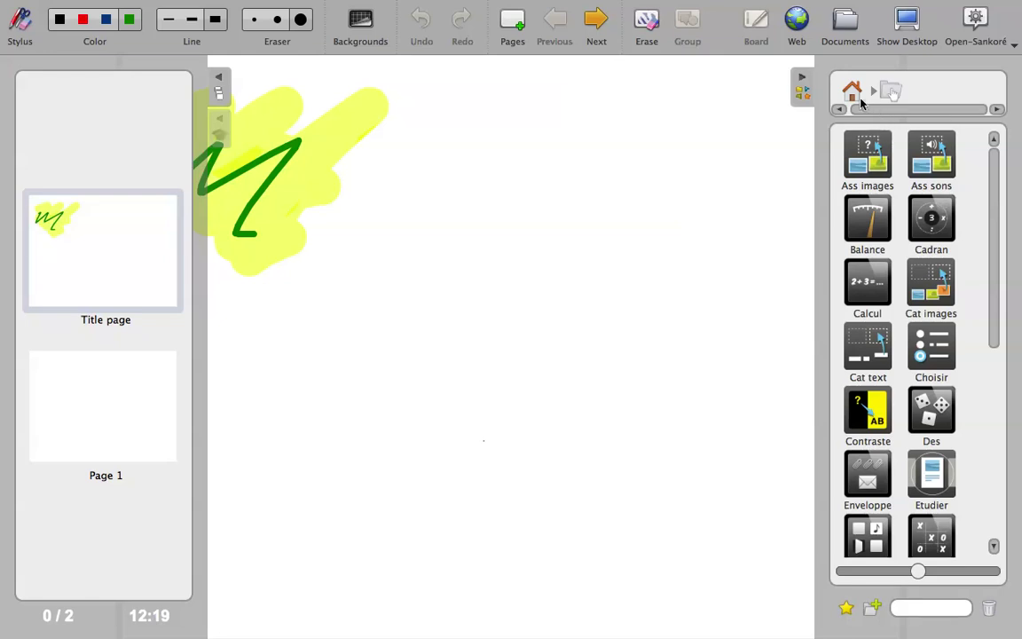
pyautogui.click(853, 91)
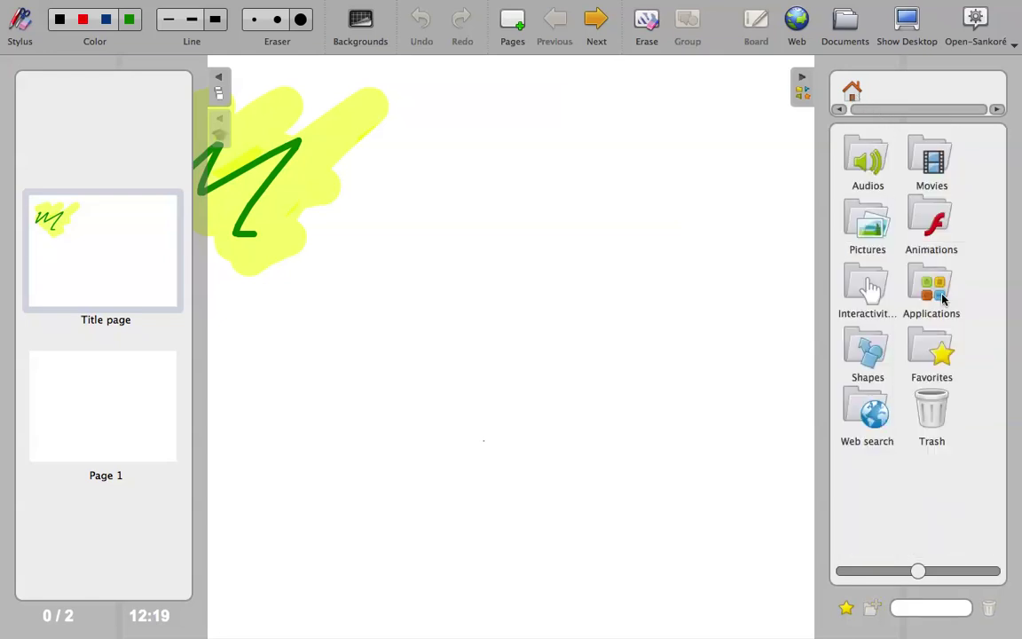
# - Add a Notes sticky note from the library's Applications collection to the title page
pyautogui.click(943, 300)
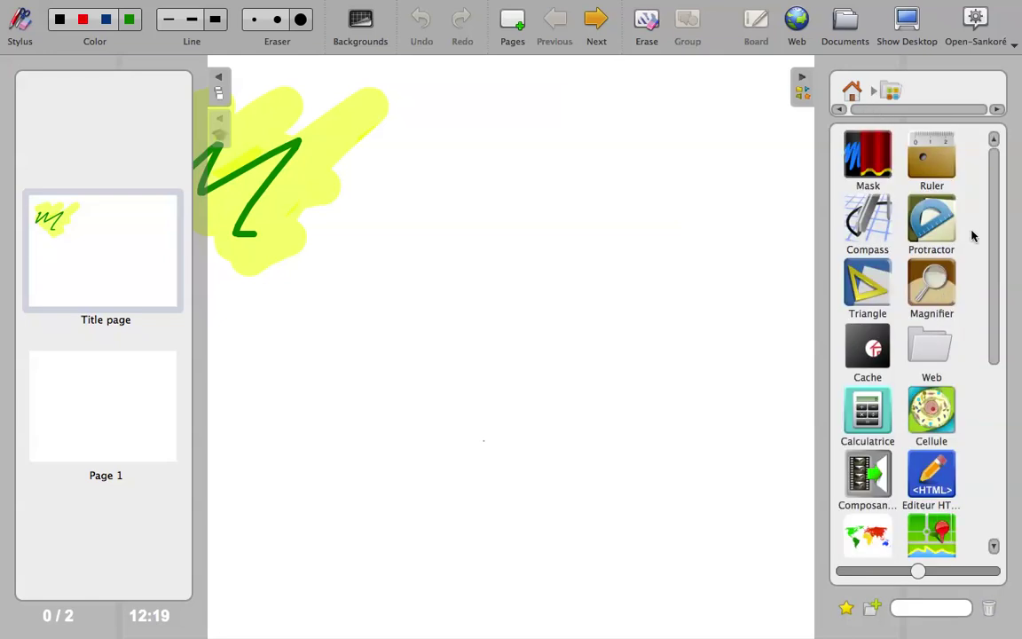
pyautogui.scroll(-5, 996, 221)
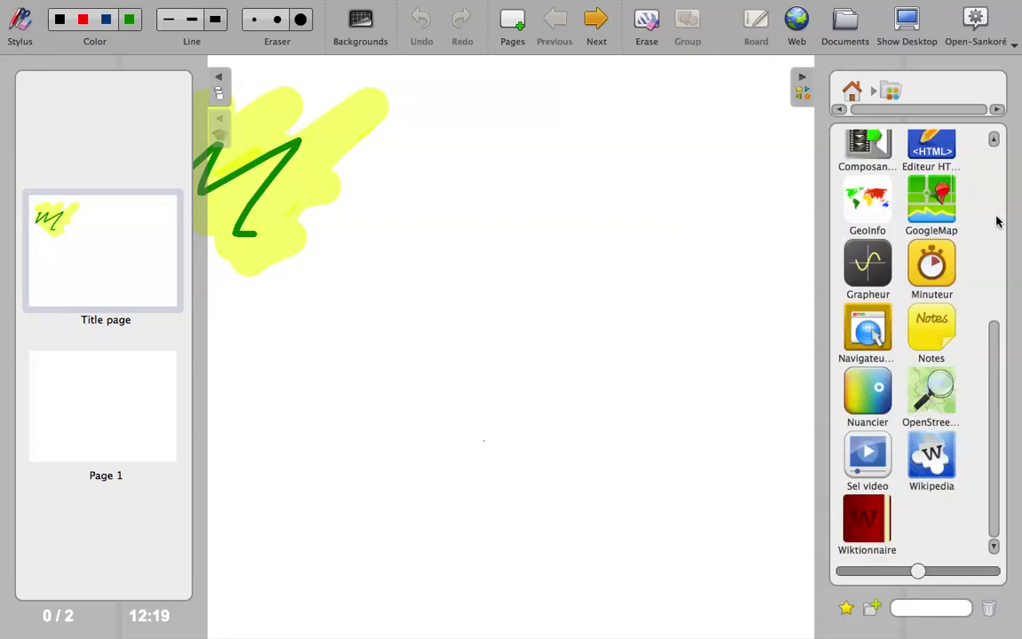
pyautogui.click(933, 321)
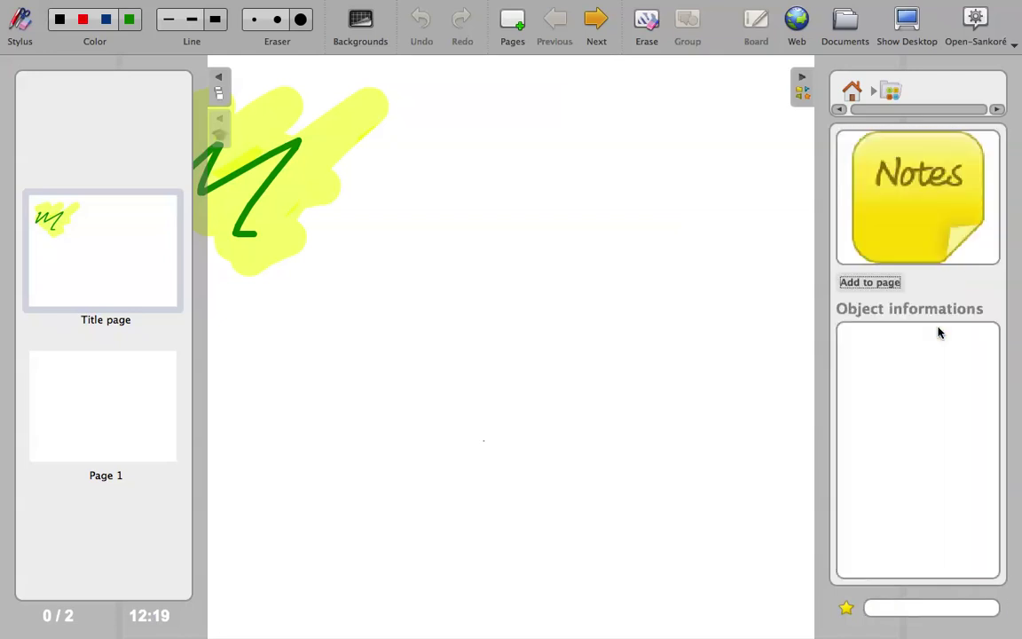
pyautogui.click(870, 282)
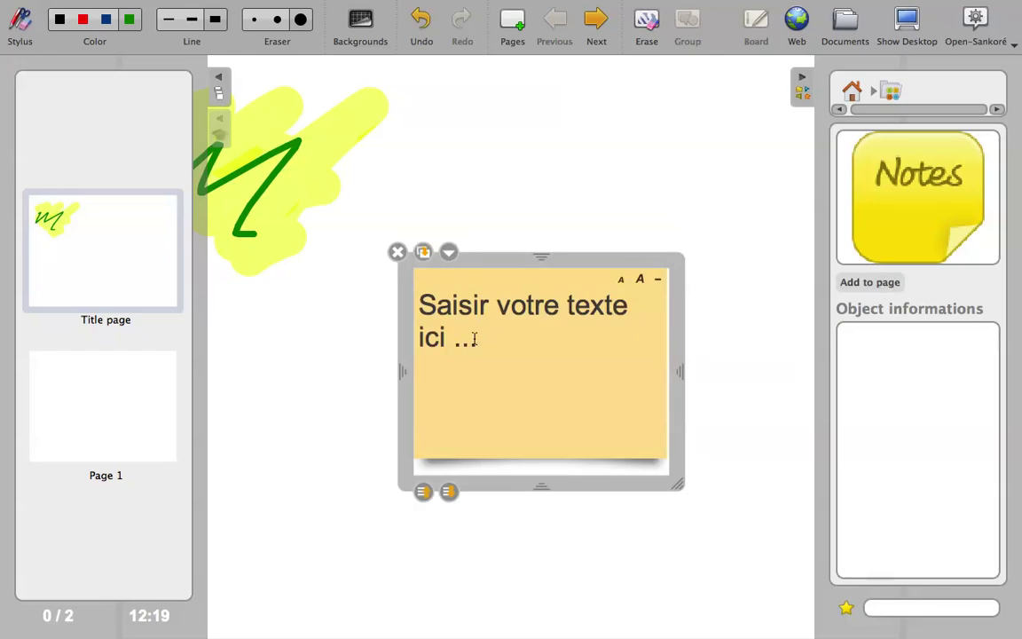
# - Replace the sticky note's placeholder text with "Lesson Objectives" followed by a new line
pyautogui.moveTo(484, 346); pyautogui.dragTo(416, 299)
pyautogui.press('BackSpace')
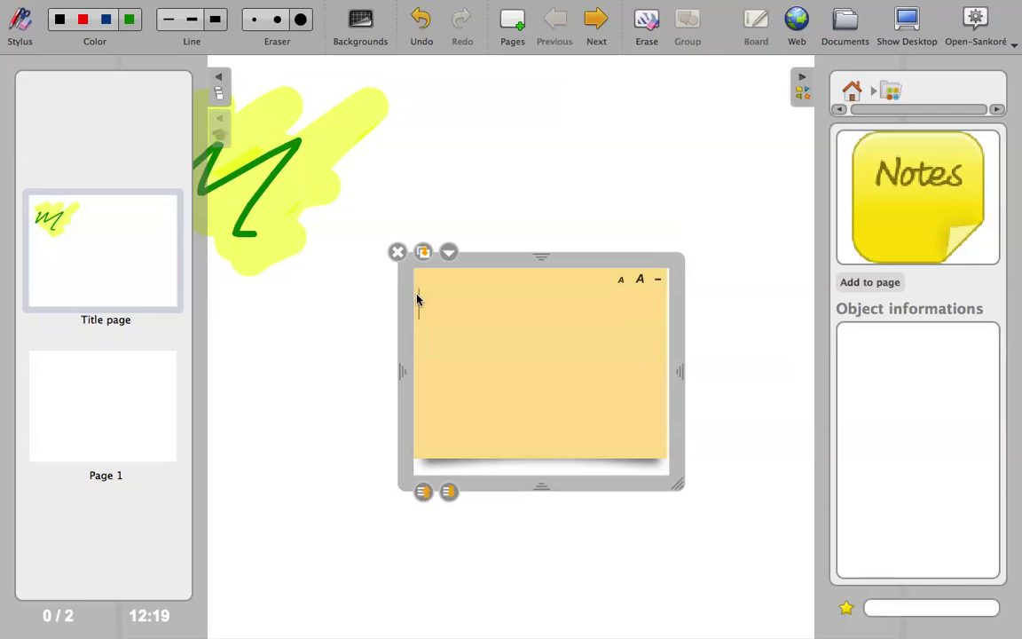
pyautogui.write('Lesso')
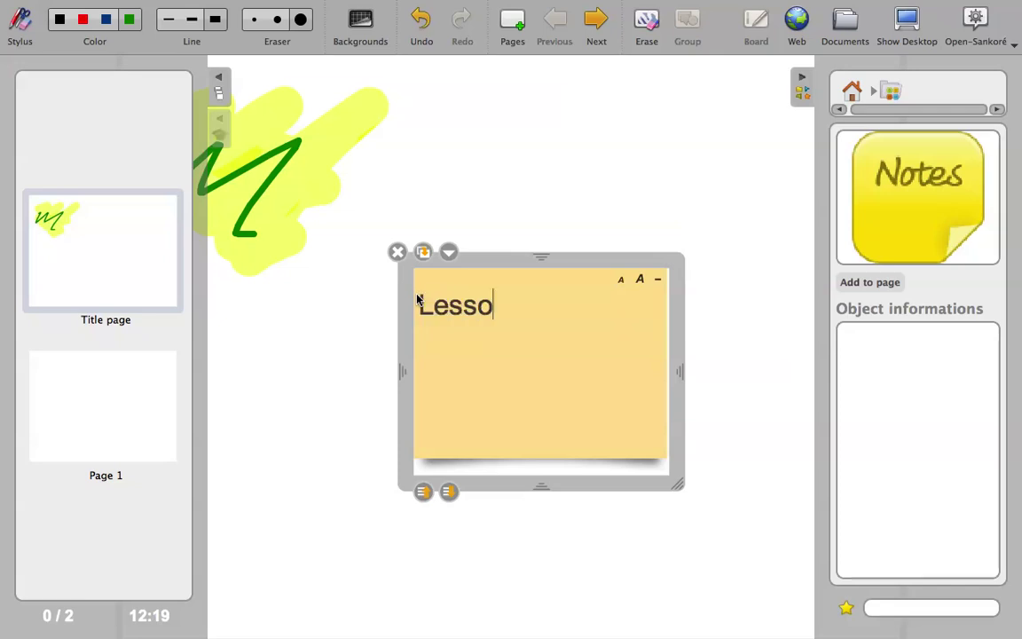
pyautogui.write('n Objectives')
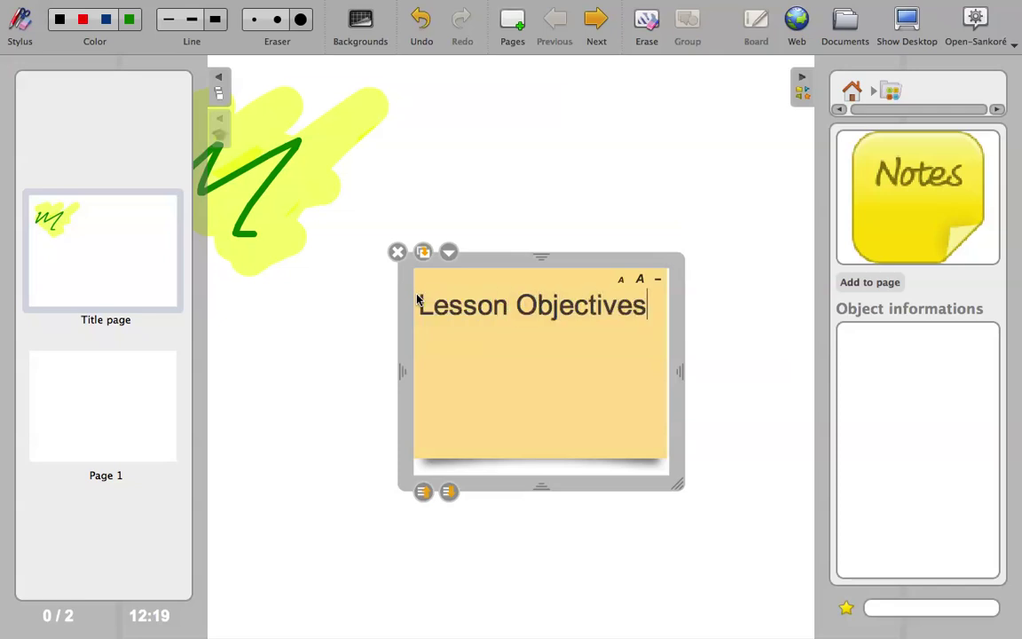
pyautogui.press('Return')
# - Reduce the sticky note's text size and move the note up beside the highlighted green scribble
pyautogui.moveTo(445, 322); pyautogui.dragTo(376, 274)
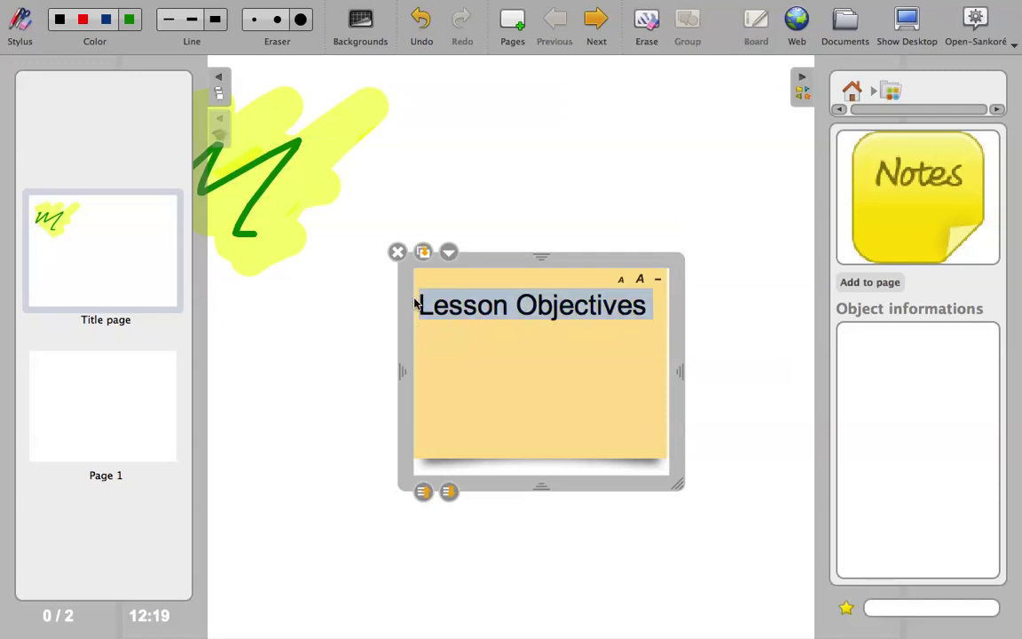
pyautogui.click(621, 280)
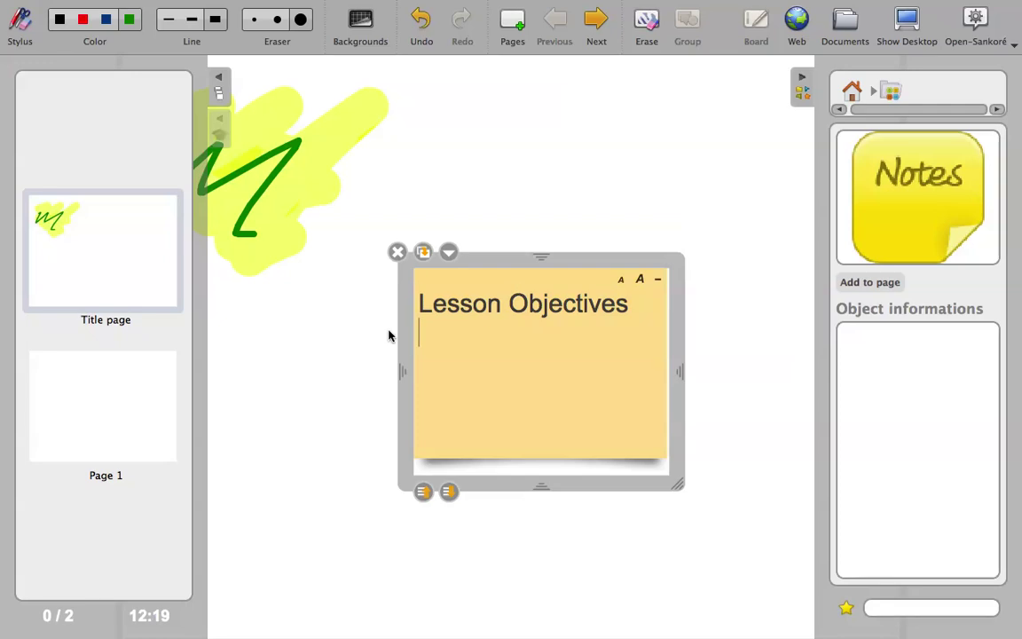
pyautogui.click(743, 210)
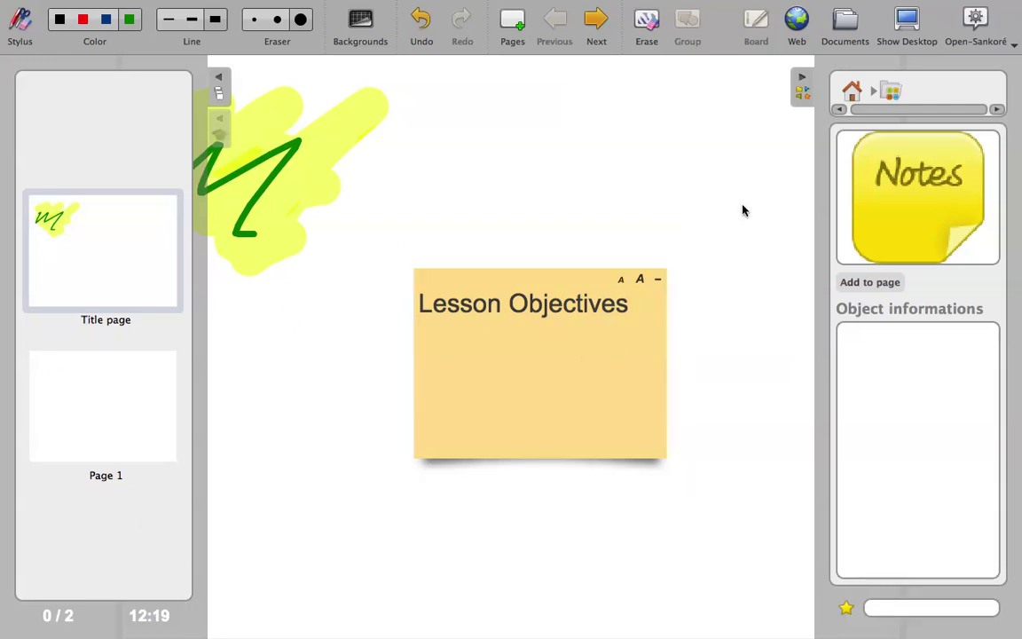
pyautogui.click(573, 291)
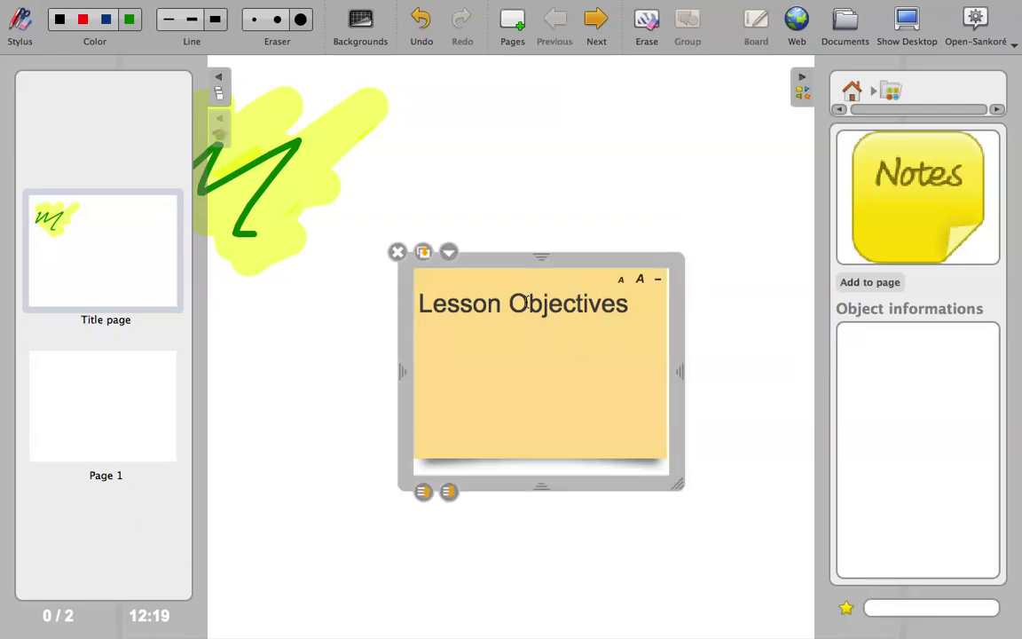
pyautogui.moveTo(525, 299); pyautogui.dragTo(472, 137)
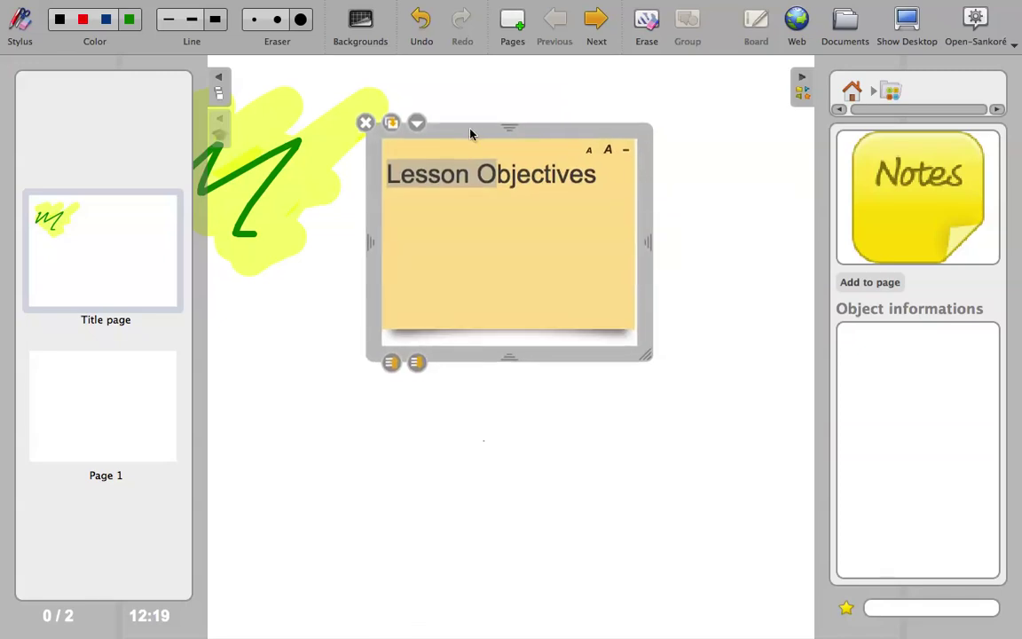
# - Add the Ruler from the Applications collection to the page and move it down below the sticky note, near the page's lower edge
pyautogui.click(890, 89)
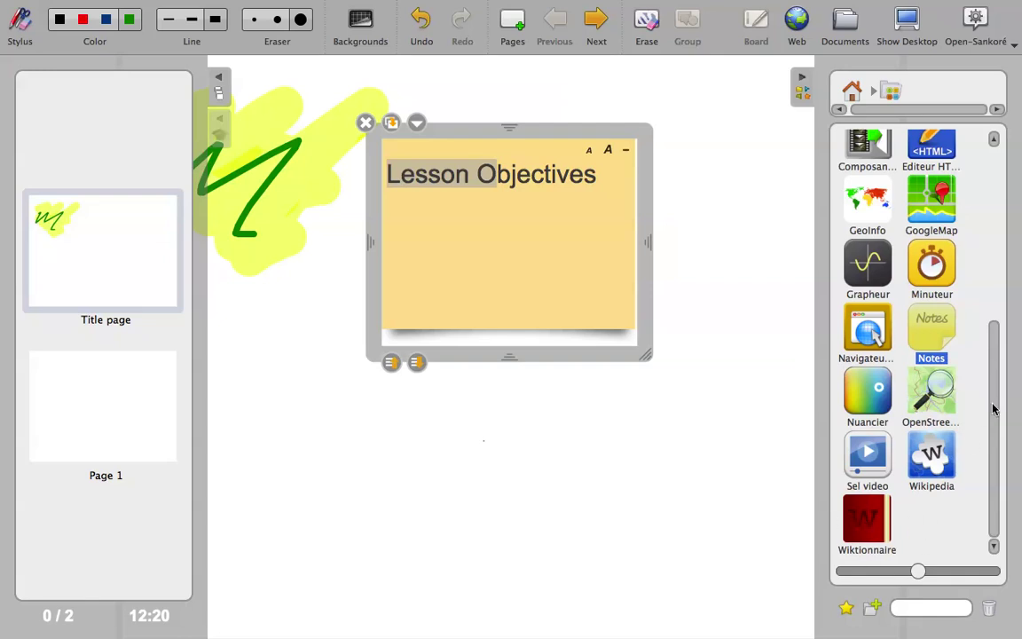
pyautogui.scroll(5, 994, 409)
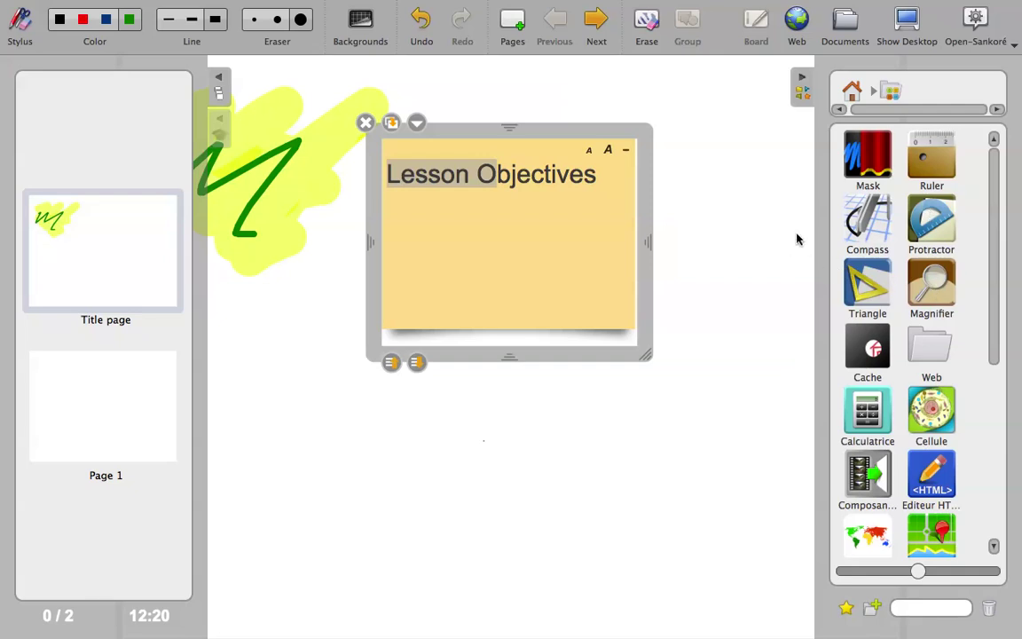
pyautogui.click(931, 160)
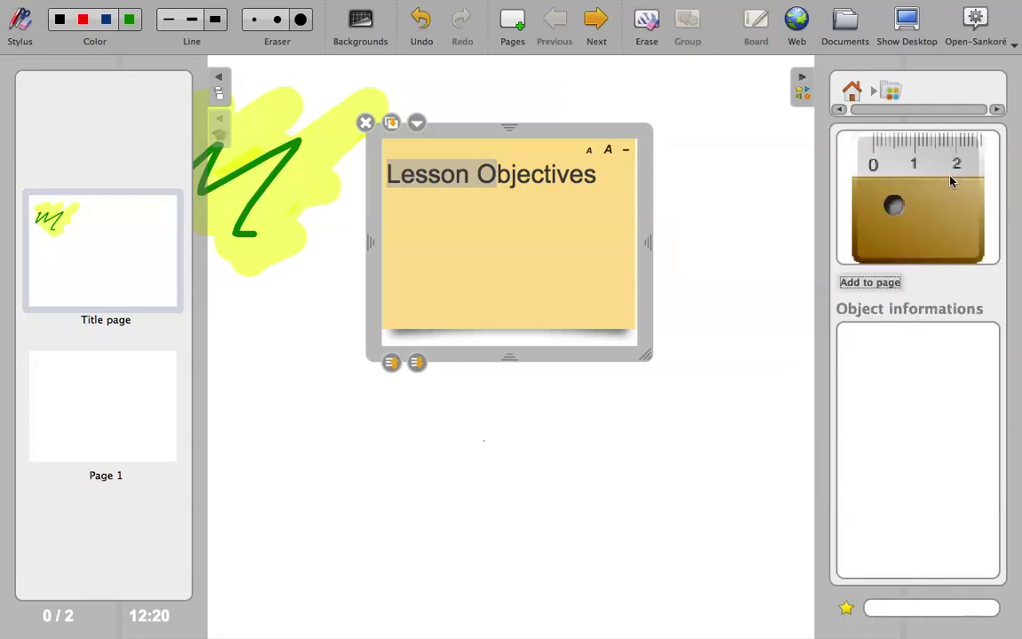
pyautogui.click(869, 282)
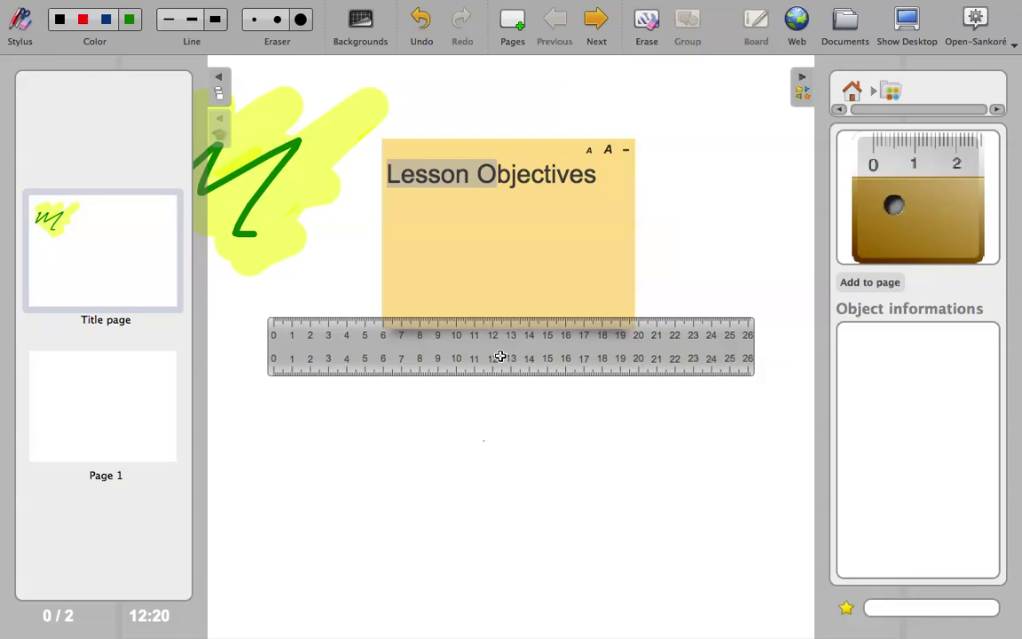
pyautogui.moveTo(497, 358); pyautogui.dragTo(502, 598)
# - Add the Cache tool from the Applications collection to cover the page
pyautogui.click(892, 90)
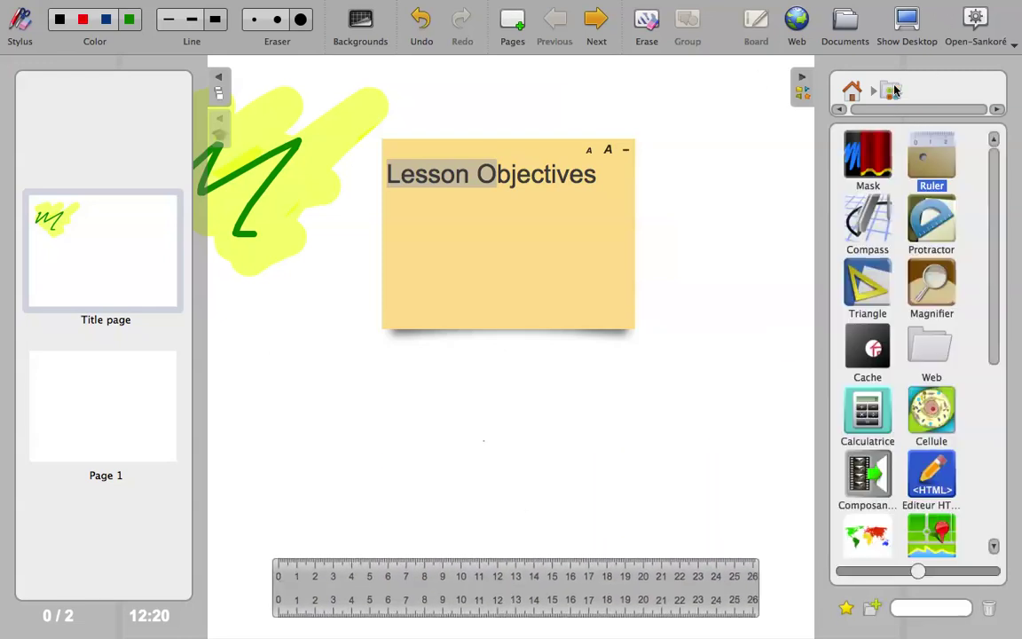
pyautogui.rightClick(992, 283)
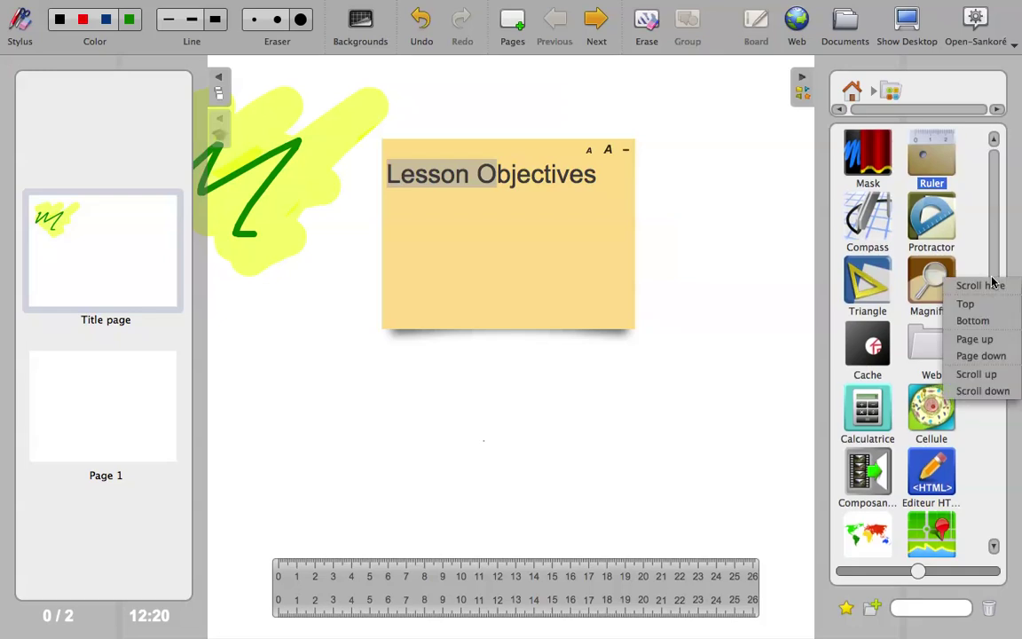
pyautogui.click(1001, 257)
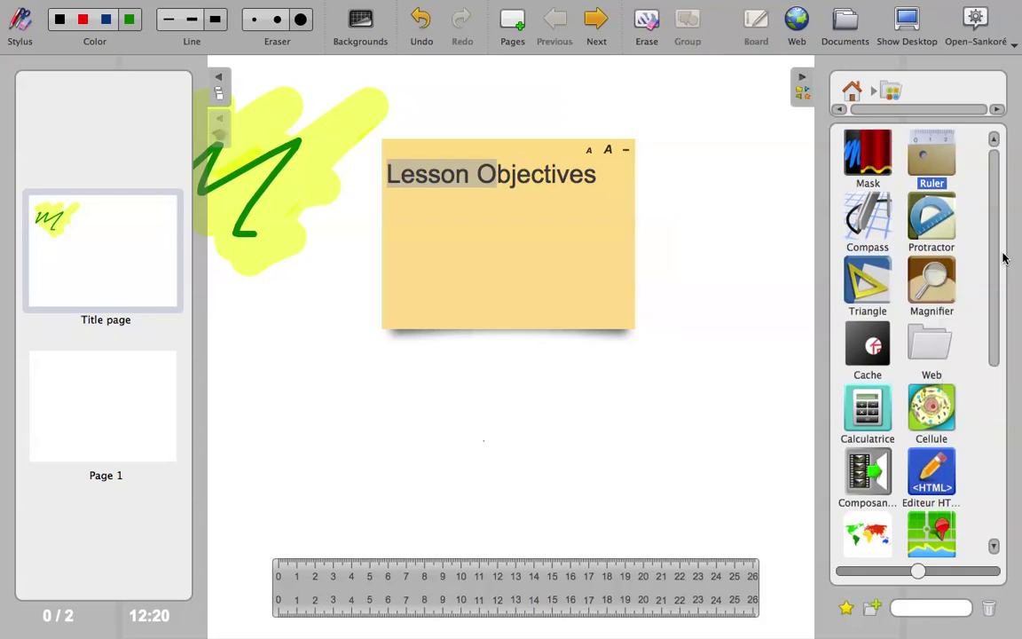
pyautogui.click(862, 353)
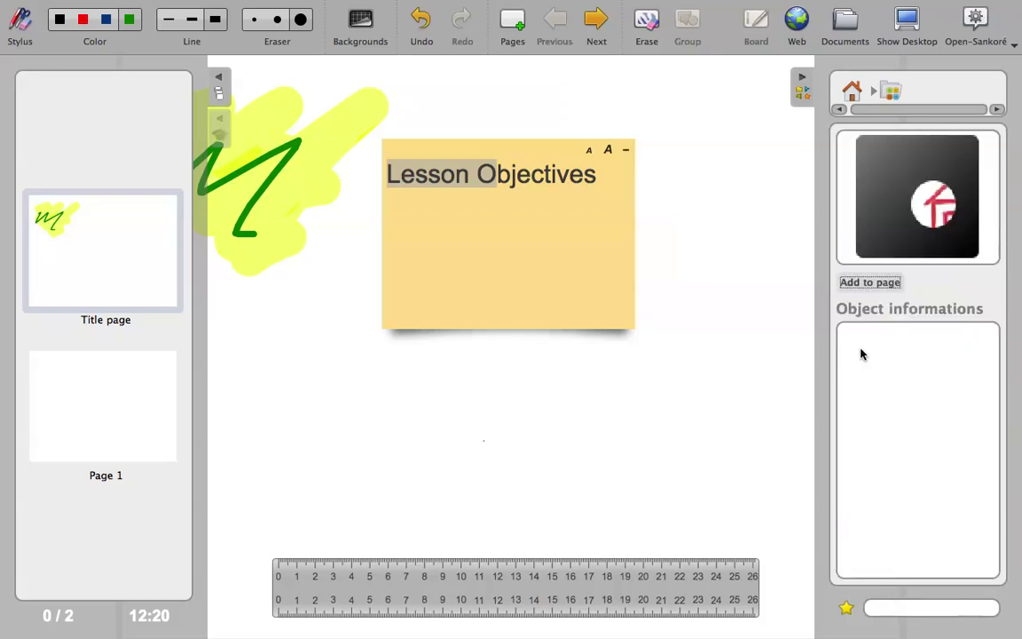
pyautogui.click(893, 282)
# - Hide the page thumbnails and switch from the Cache properties back to the library
pyautogui.click(219, 79)
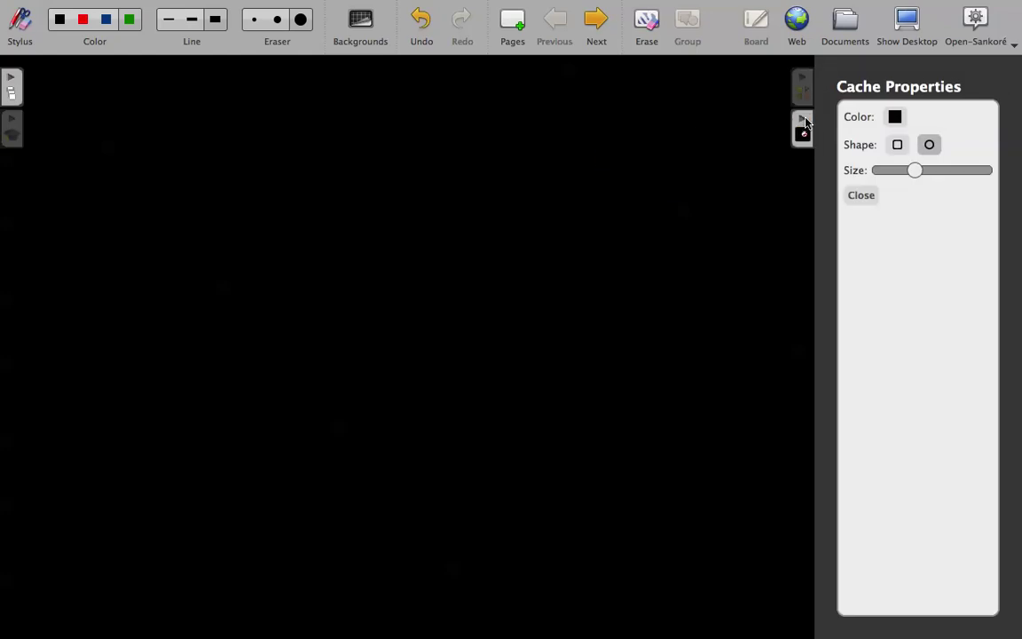
pyautogui.click(802, 80)
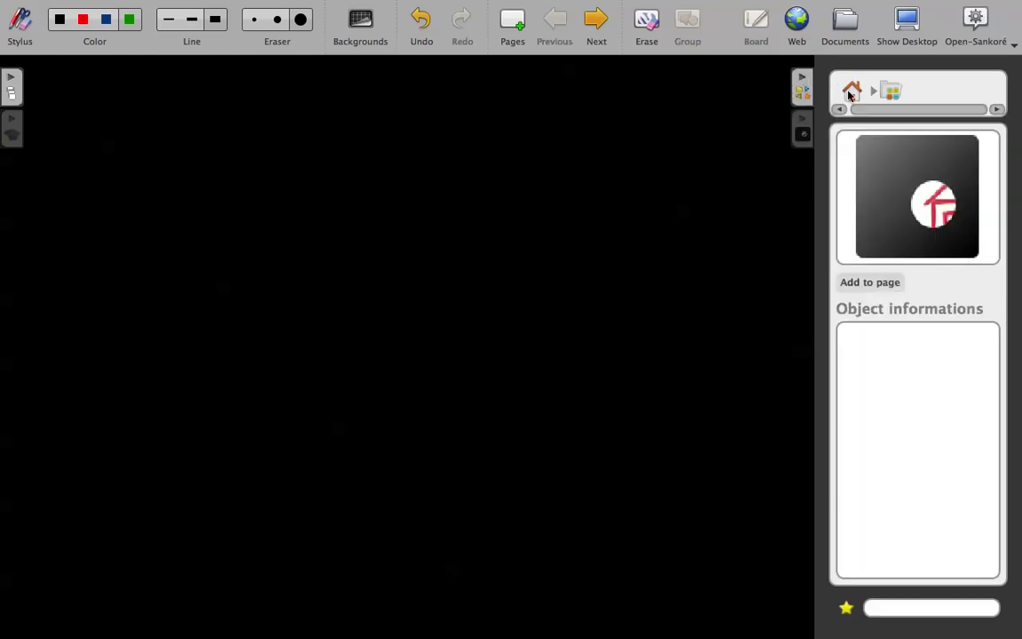
# - Look through the library's Applications collection, from the Mask and Ruler tools down to Wikipedia and Wiktionnaire
pyautogui.click(891, 92)
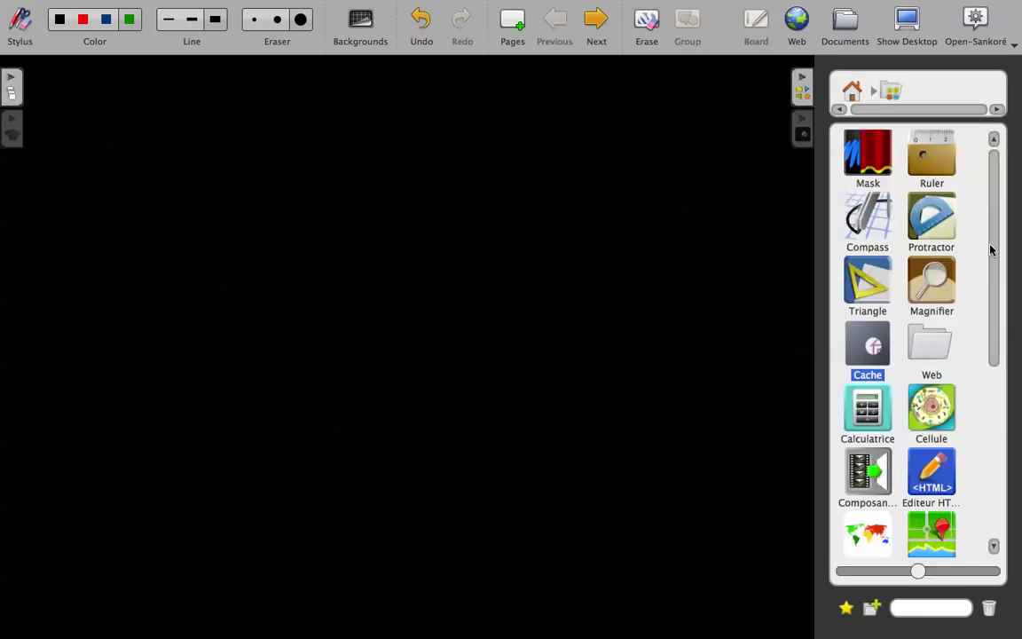
pyautogui.scroll(-5, 991, 251)
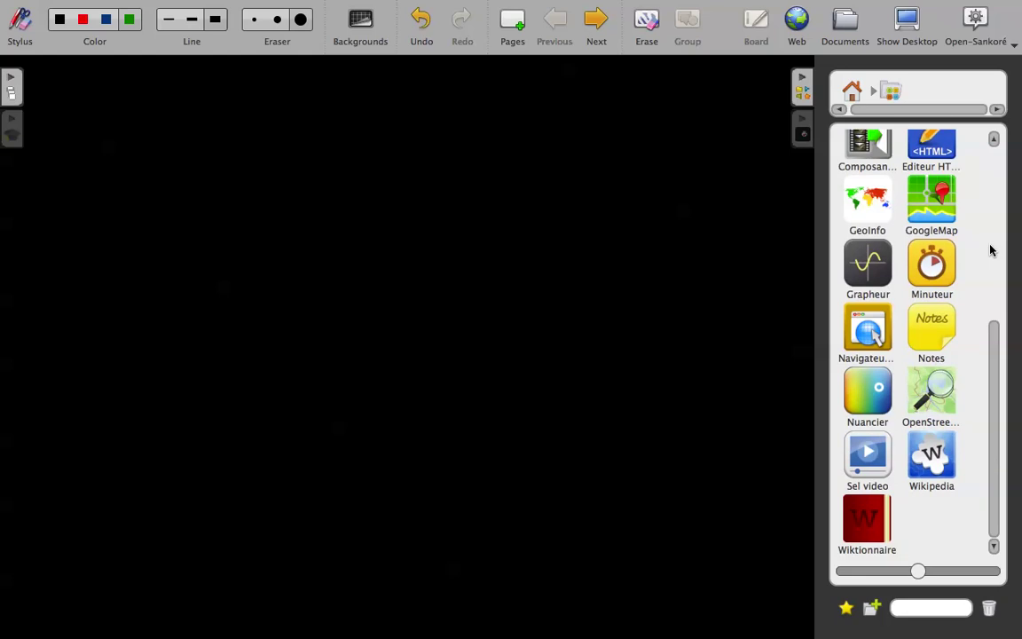
pyautogui.scroll(3, 991, 251)
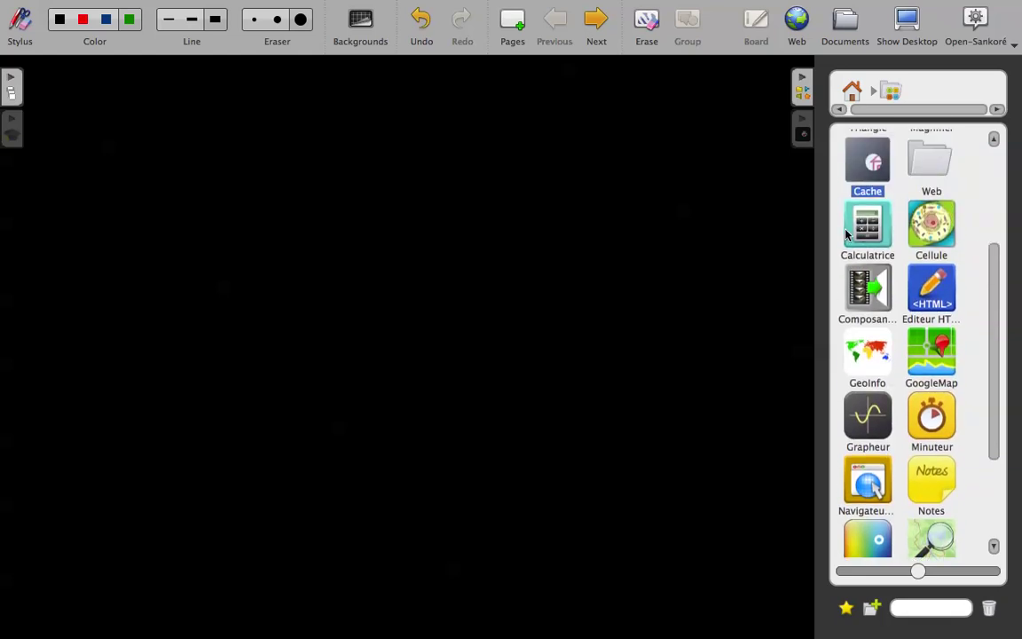
pyautogui.scroll(-3, 973, 262)
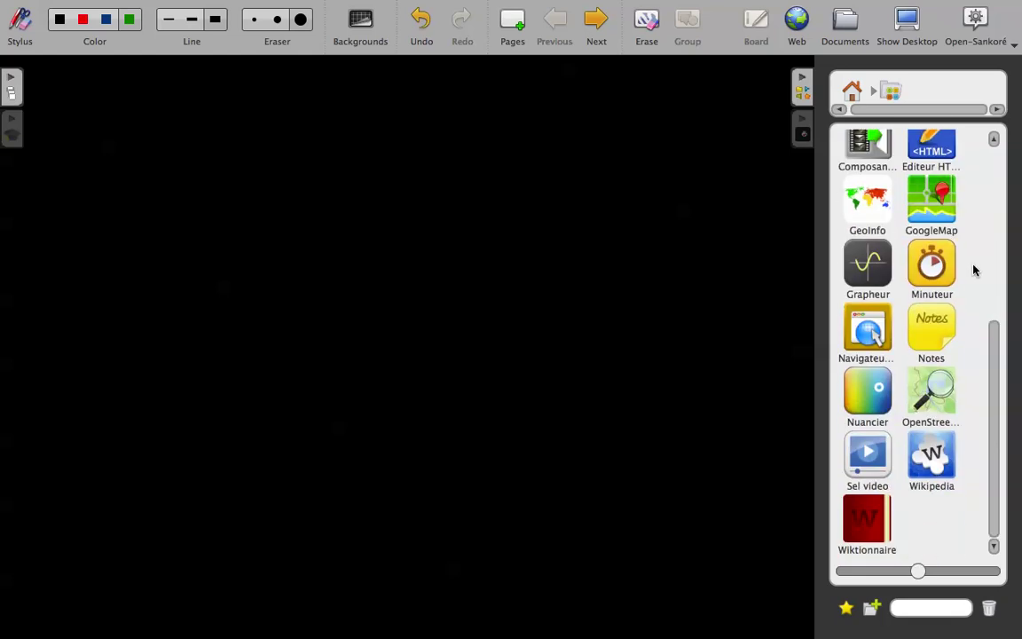
pyautogui.scroll(6, 975, 270)
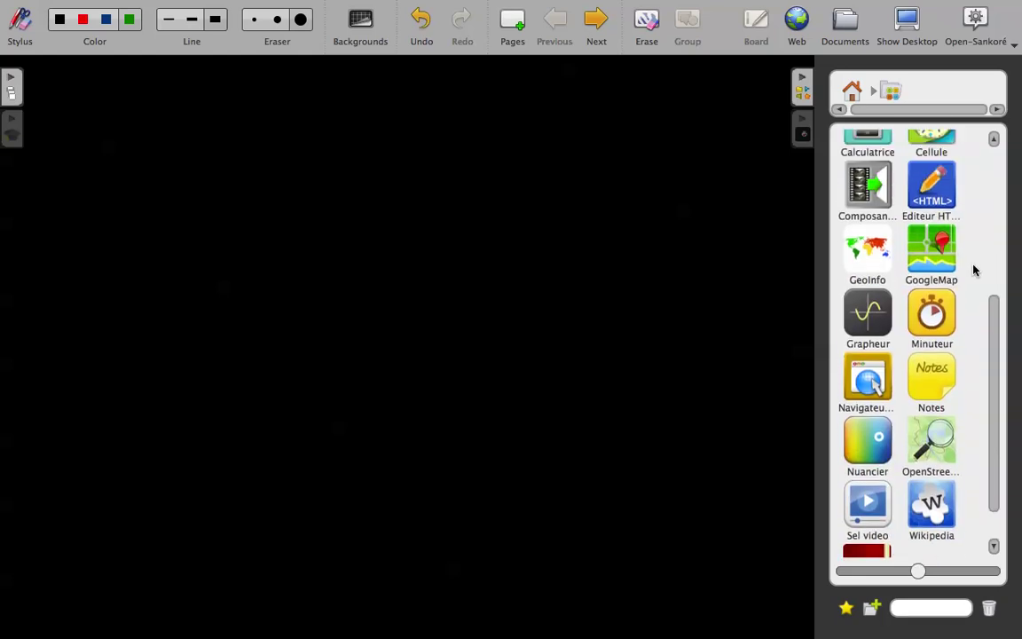
# - Add two copies of the video from the Sciences folder of the Movies collection to the page
pyautogui.click(852, 90)
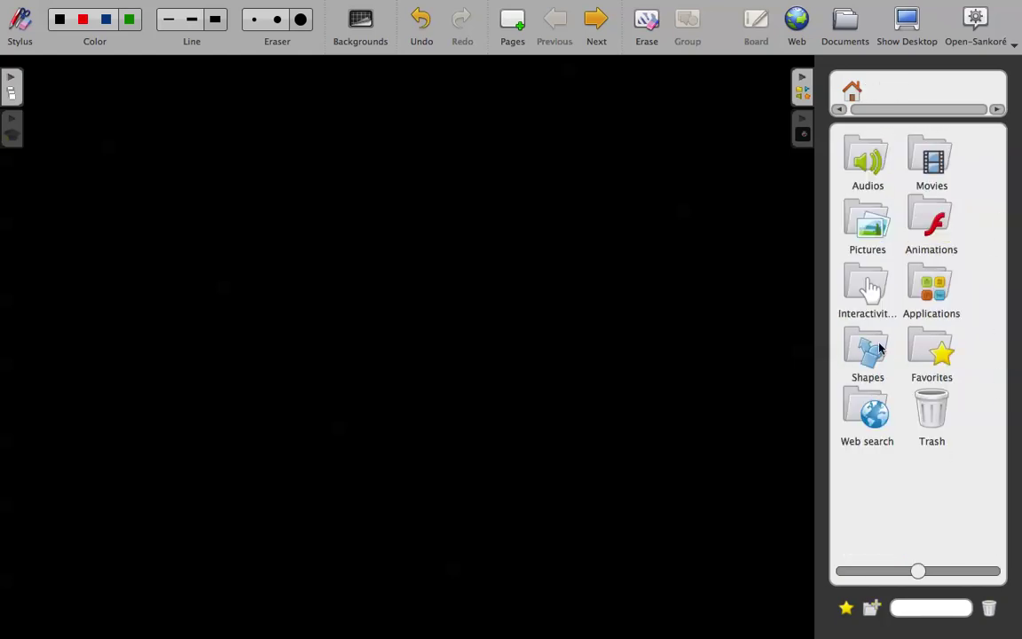
pyautogui.click(938, 175)
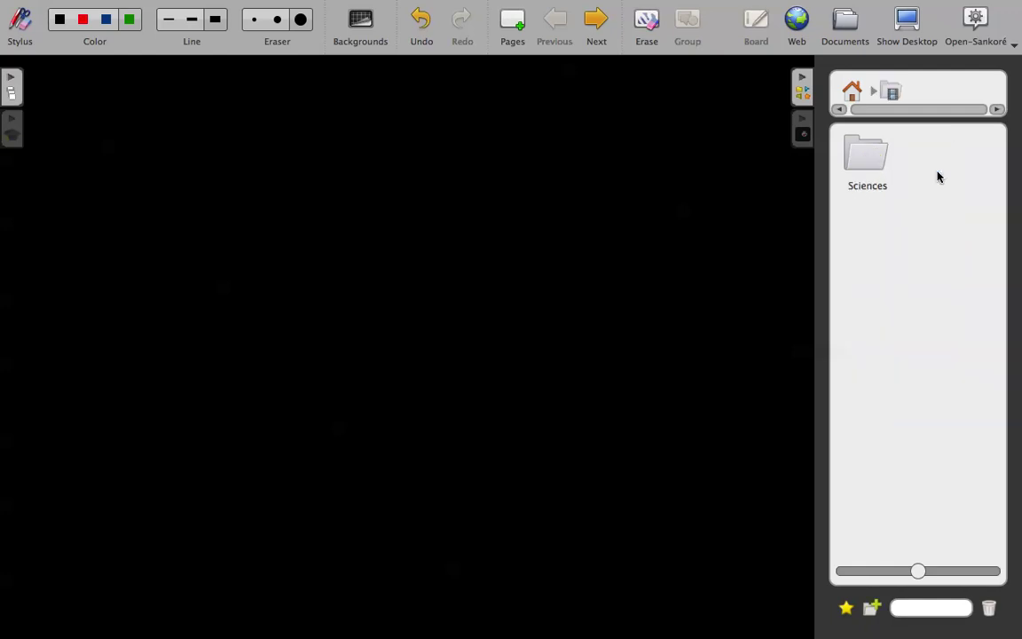
pyautogui.doubleClick(874, 166)
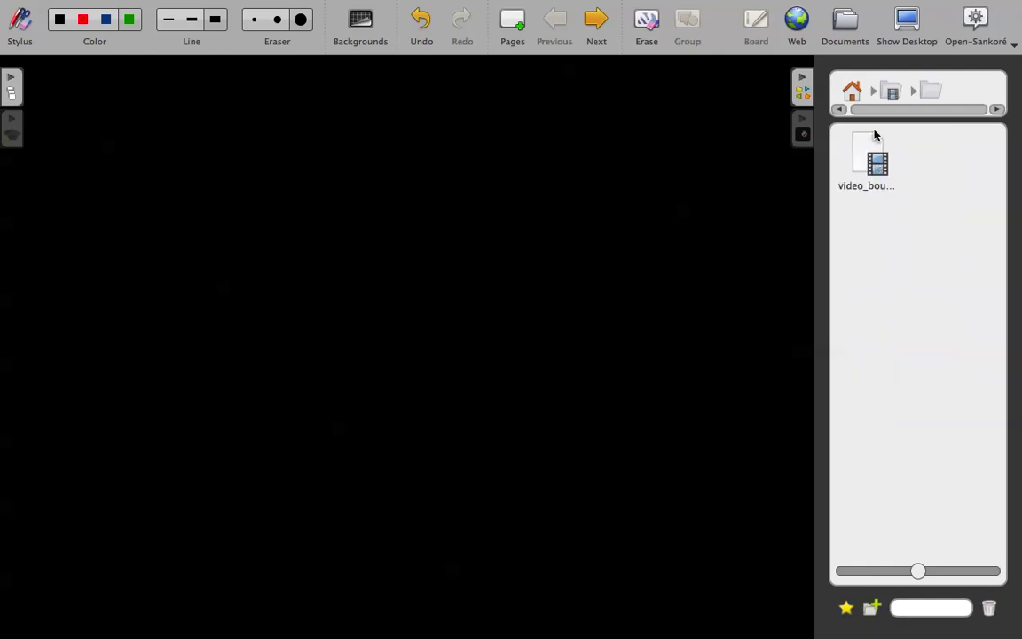
pyautogui.click(858, 166)
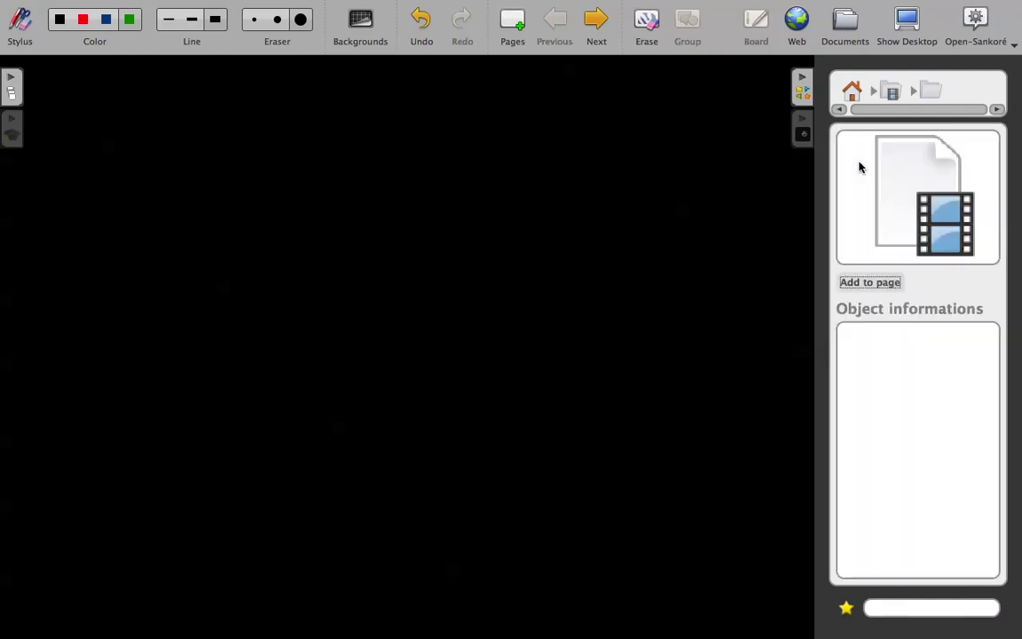
pyautogui.click(872, 284)
pyautogui.click(885, 285)
pyautogui.click(894, 92)
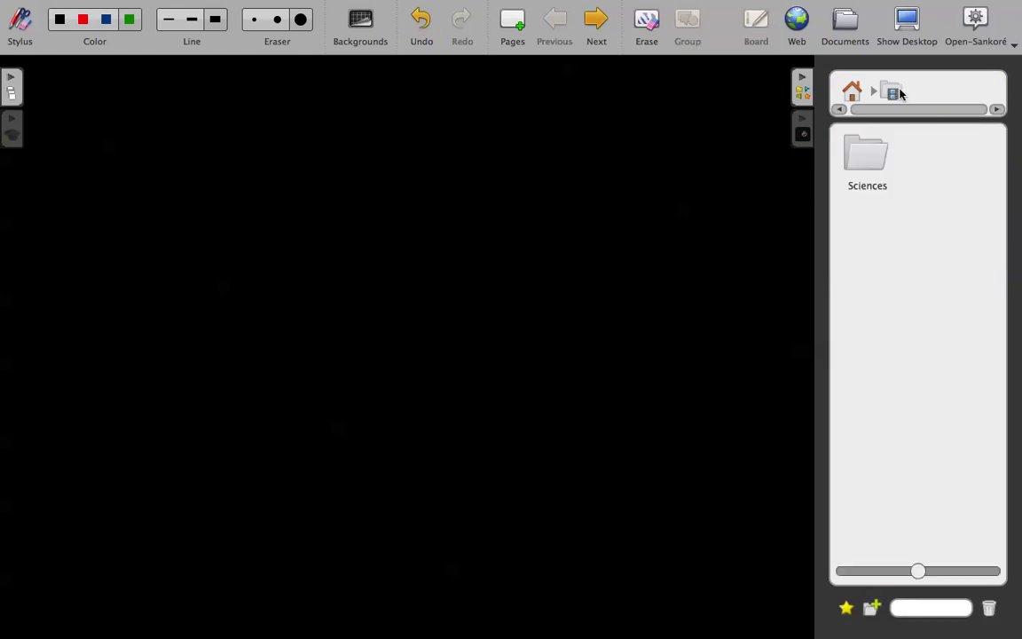
# - Add the picture of the standing girl in a purple top to the page from Pictures, Actions, in the folder starting with "Extraire l'"
pyautogui.click(853, 91)
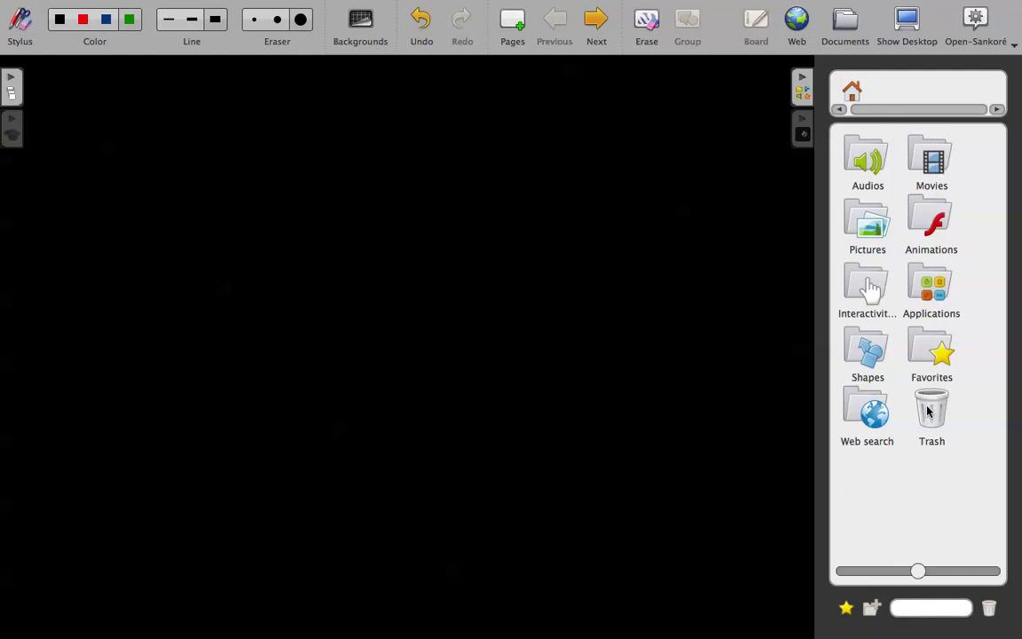
pyautogui.doubleClick(874, 232)
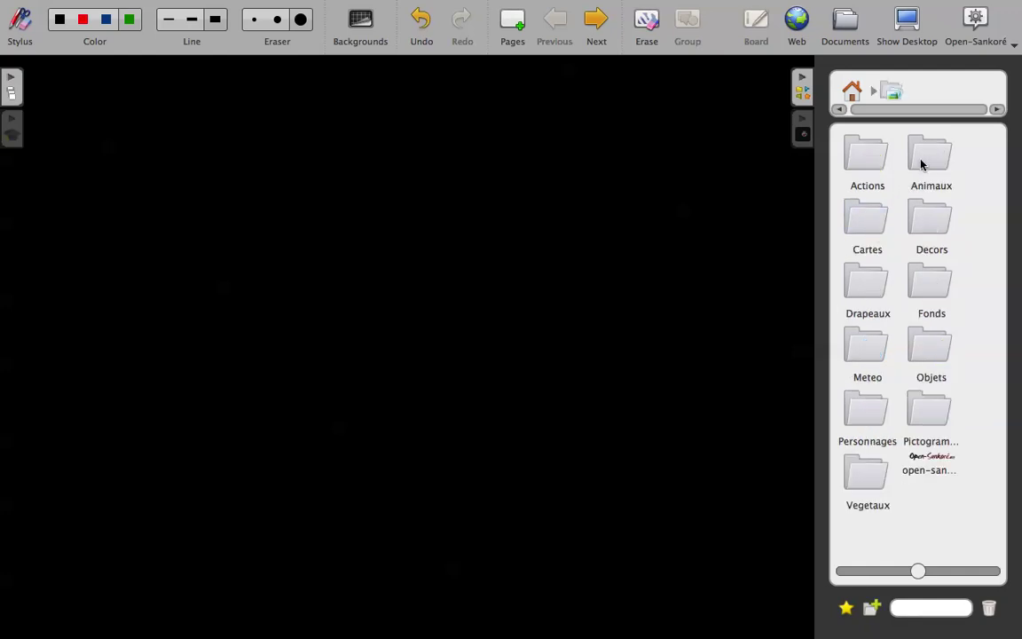
pyautogui.doubleClick(874, 163)
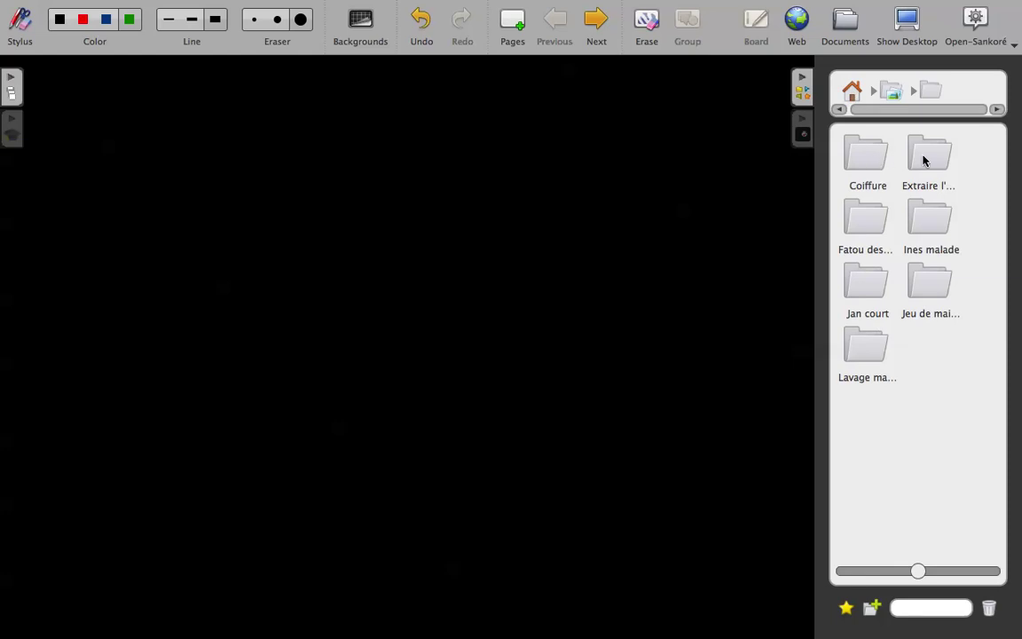
pyautogui.doubleClick(922, 157)
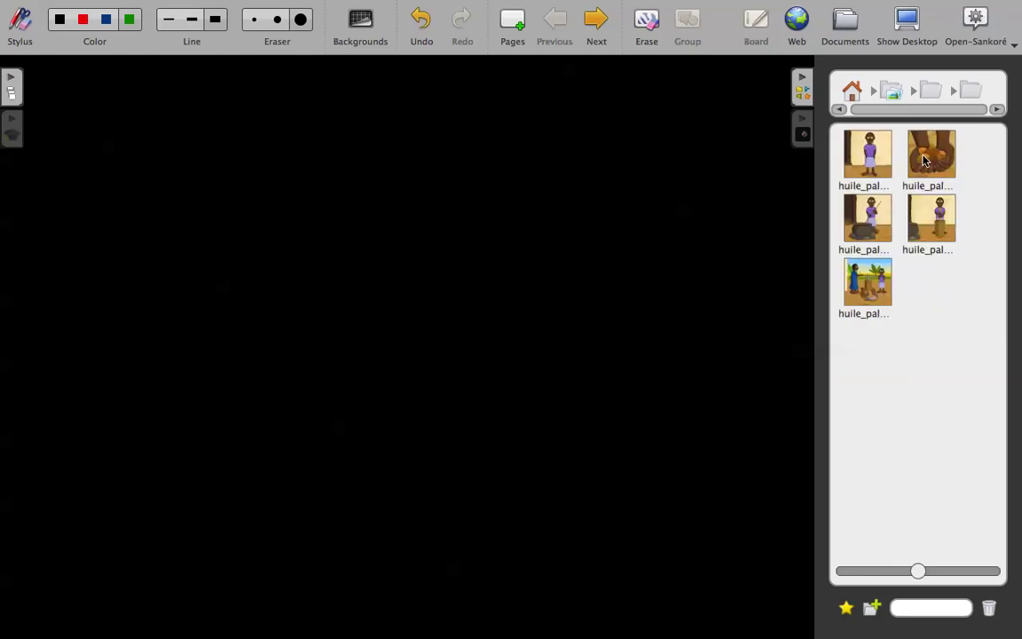
pyautogui.click(866, 156)
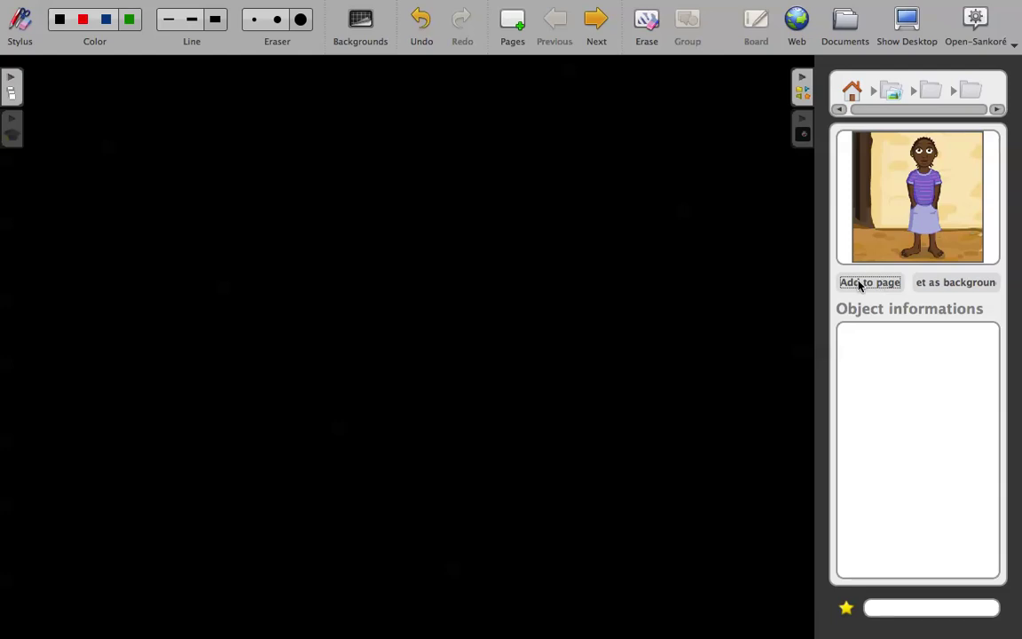
# - Close the Cache from its properties to uncover the page
pyautogui.click(852, 93)
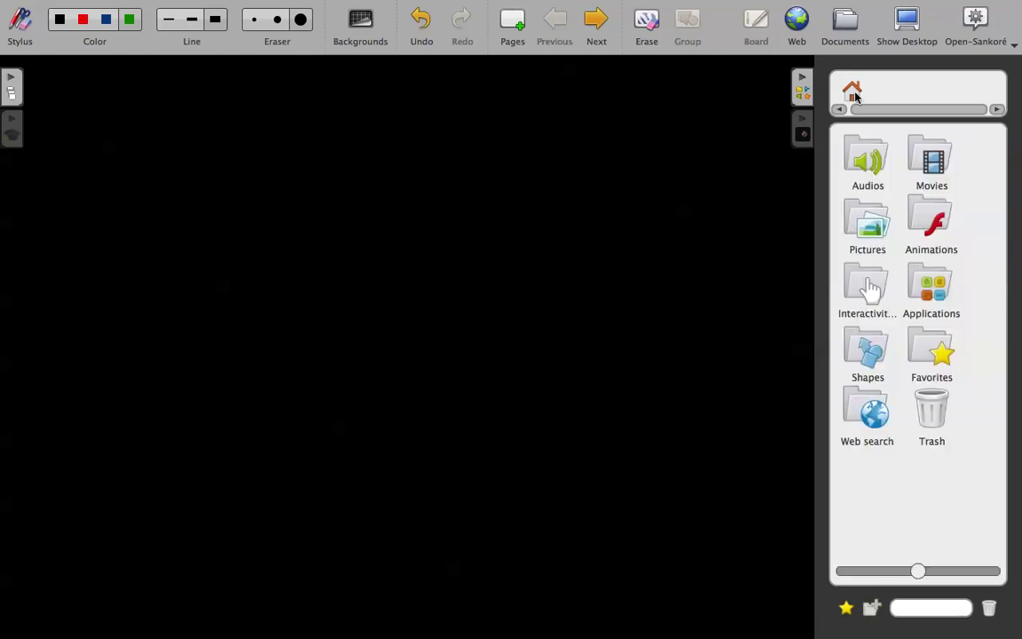
pyautogui.click(938, 301)
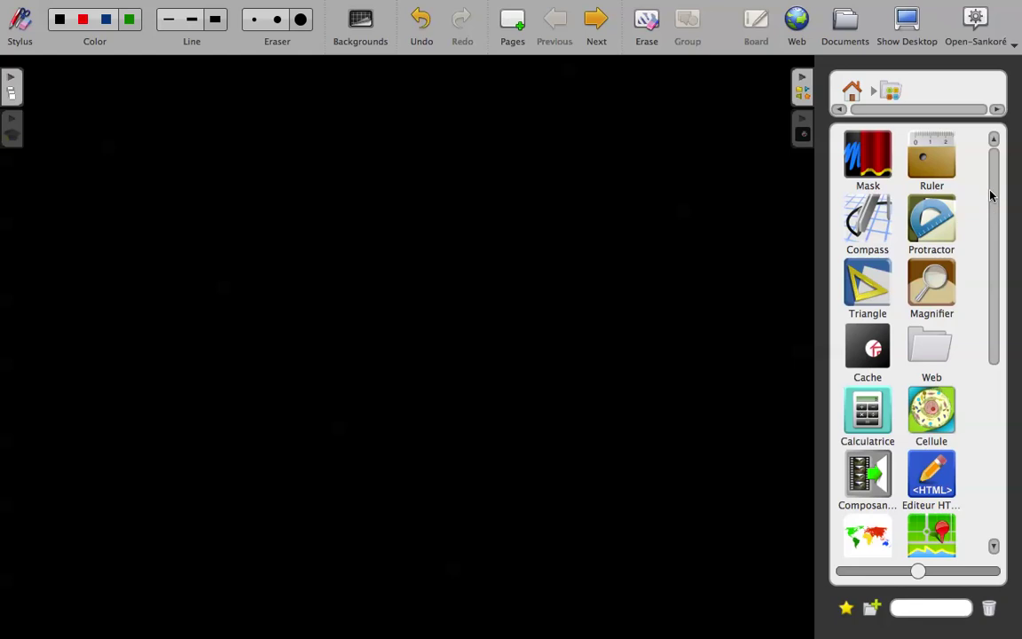
pyautogui.scroll(-1, 990, 213)
pyautogui.click(873, 331)
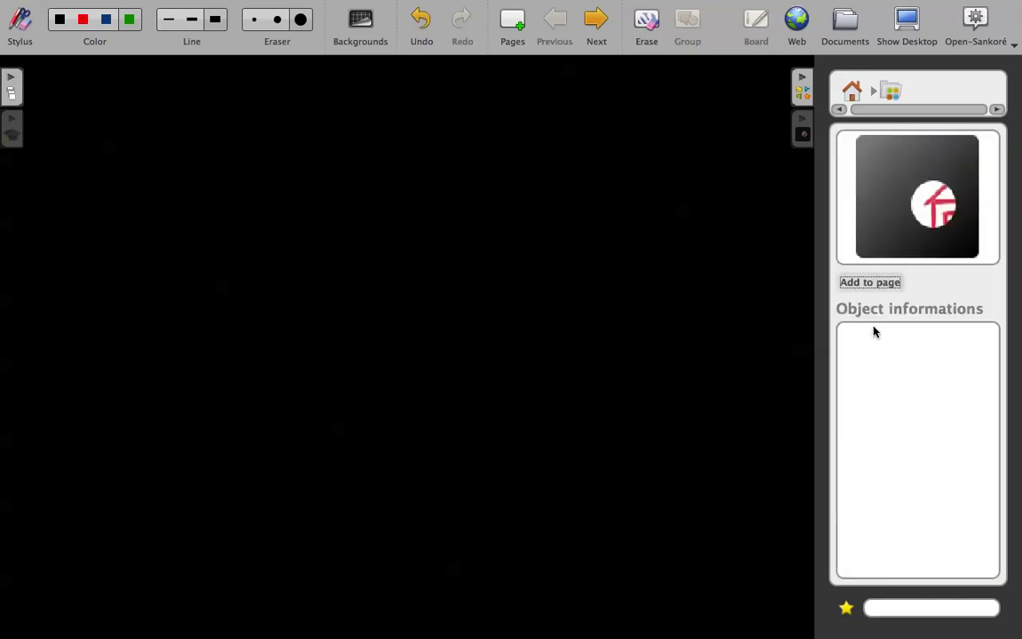
pyautogui.click(802, 131)
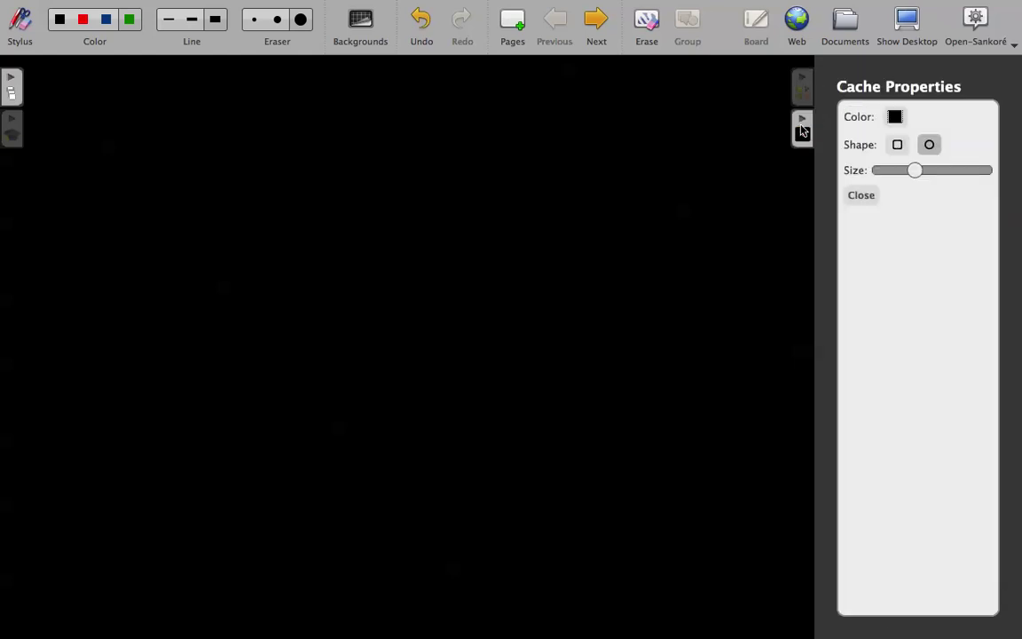
pyautogui.click(862, 196)
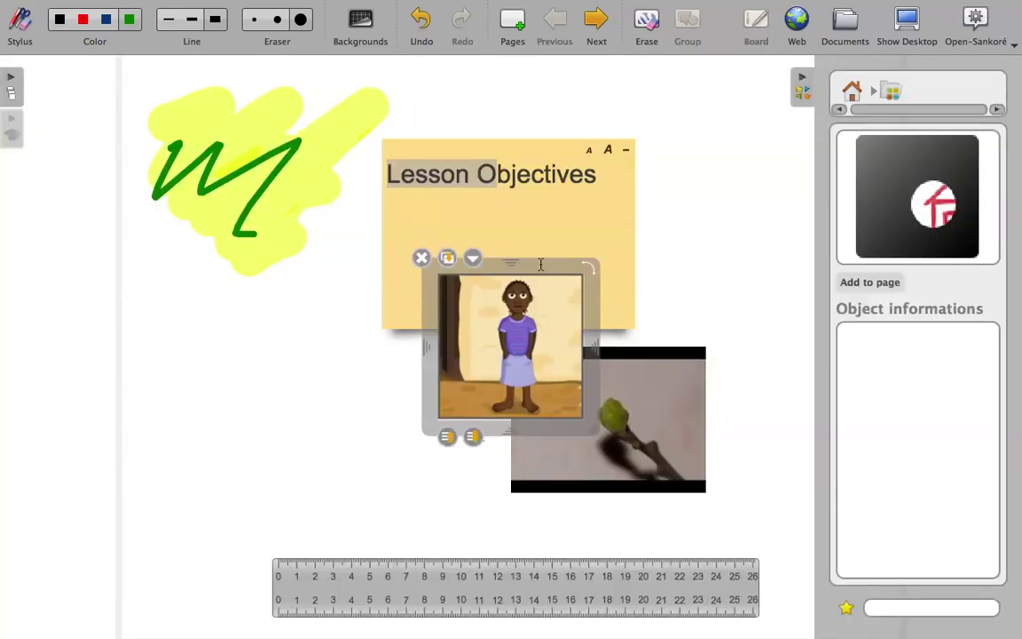
# - Move the front copy of the girl picture below the highlighted green scribble and delete the other copy
pyautogui.moveTo(540, 264); pyautogui.dragTo(269, 269)
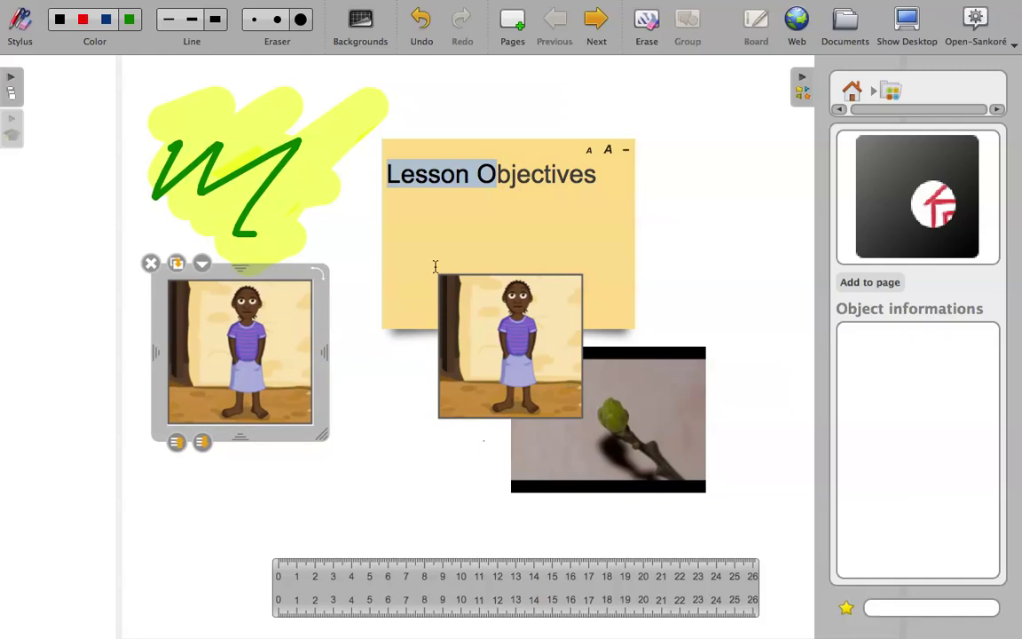
pyautogui.click(519, 291)
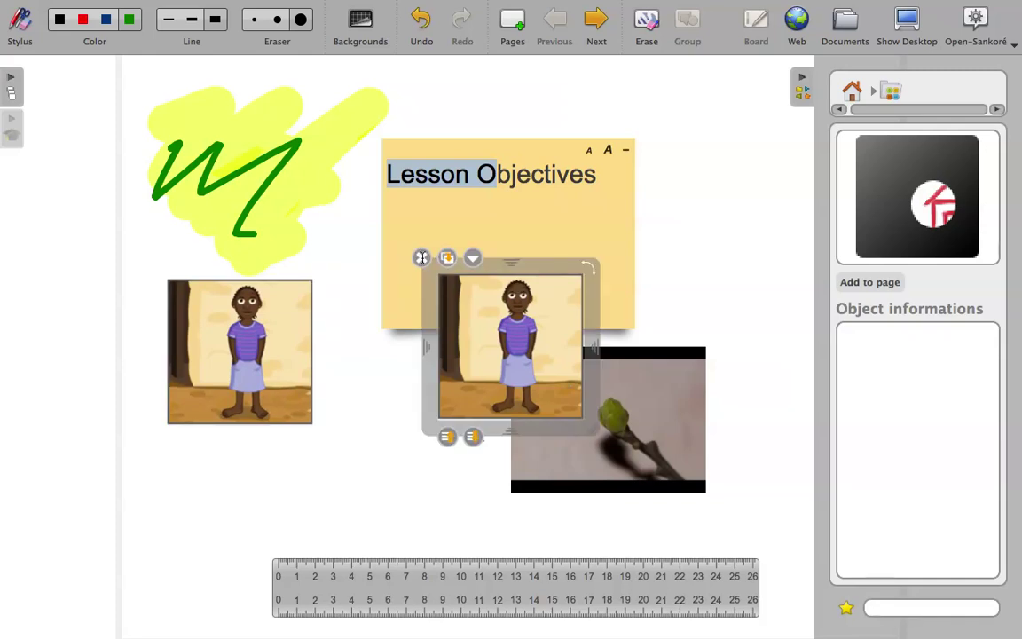
pyautogui.click(421, 258)
# - Play the front copy of the plant bud video and enlarge its frame
pyautogui.click(611, 408)
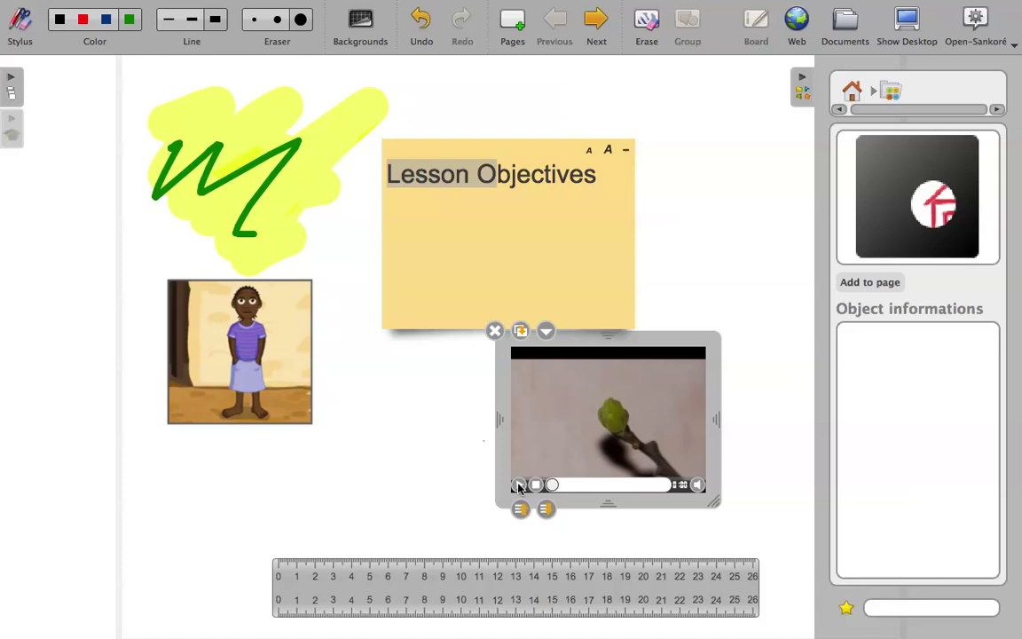
pyautogui.click(519, 486)
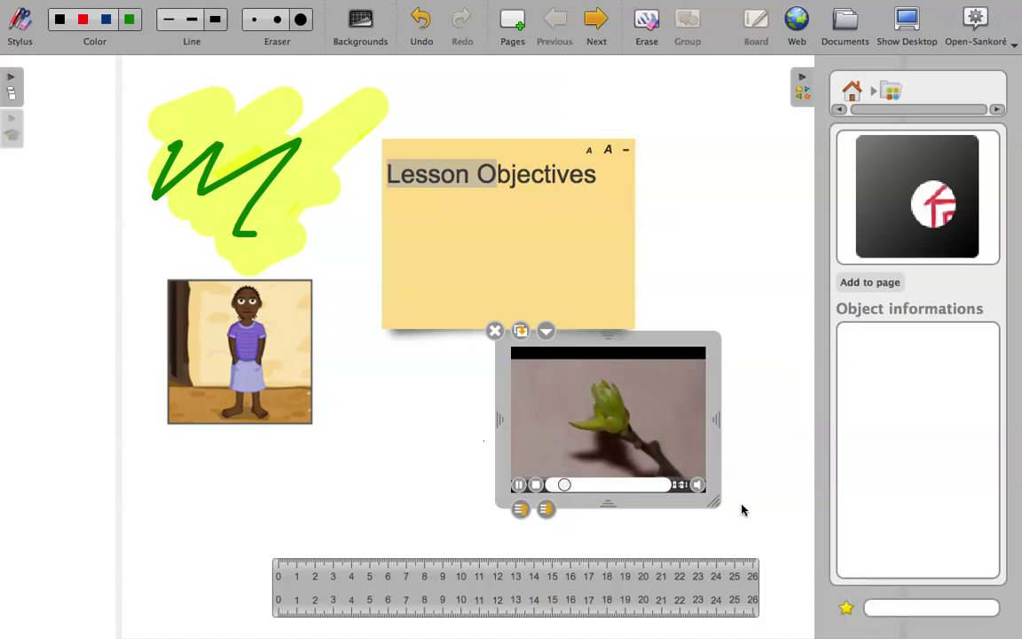
pyautogui.moveTo(721, 505); pyautogui.dragTo(799, 548)
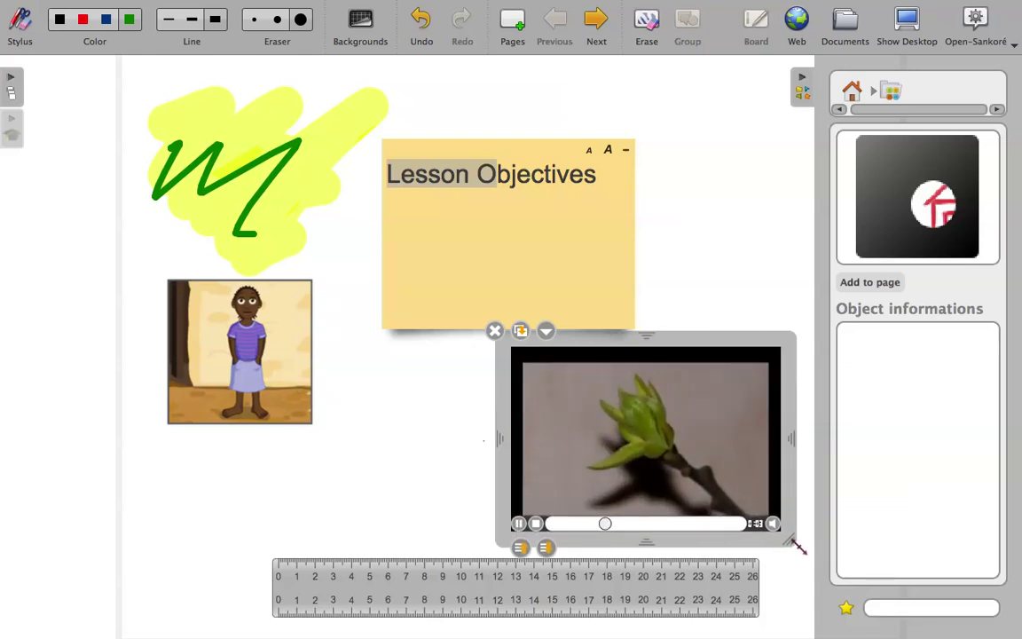
# - Move the enlarged video up over the lower part of the sticky note and stop its playback
pyautogui.moveTo(685, 341); pyautogui.dragTo(535, 264)
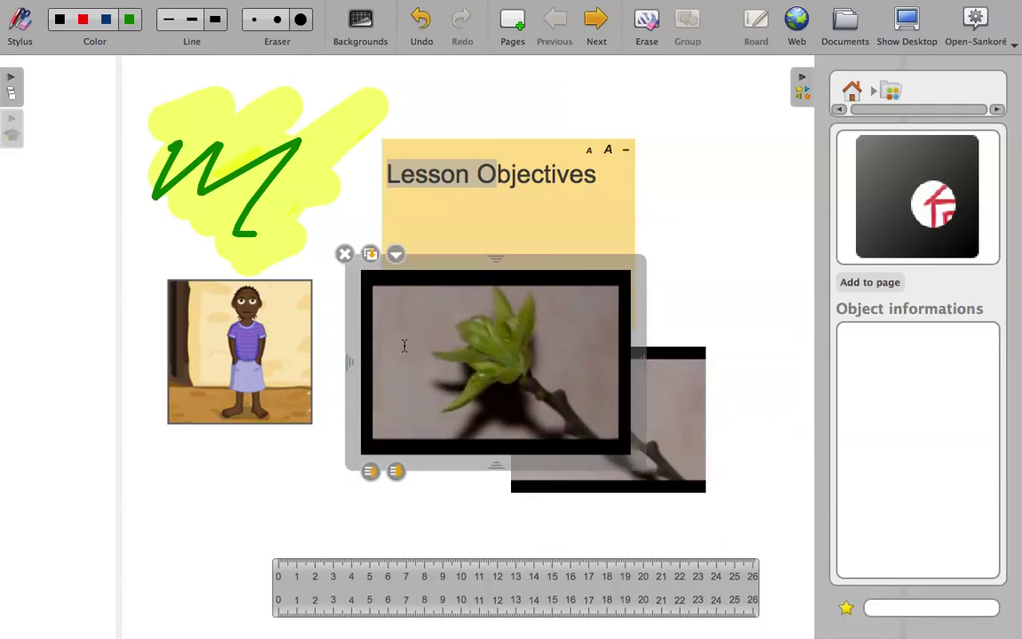
pyautogui.moveTo(404, 345)
pyautogui.click(385, 447)
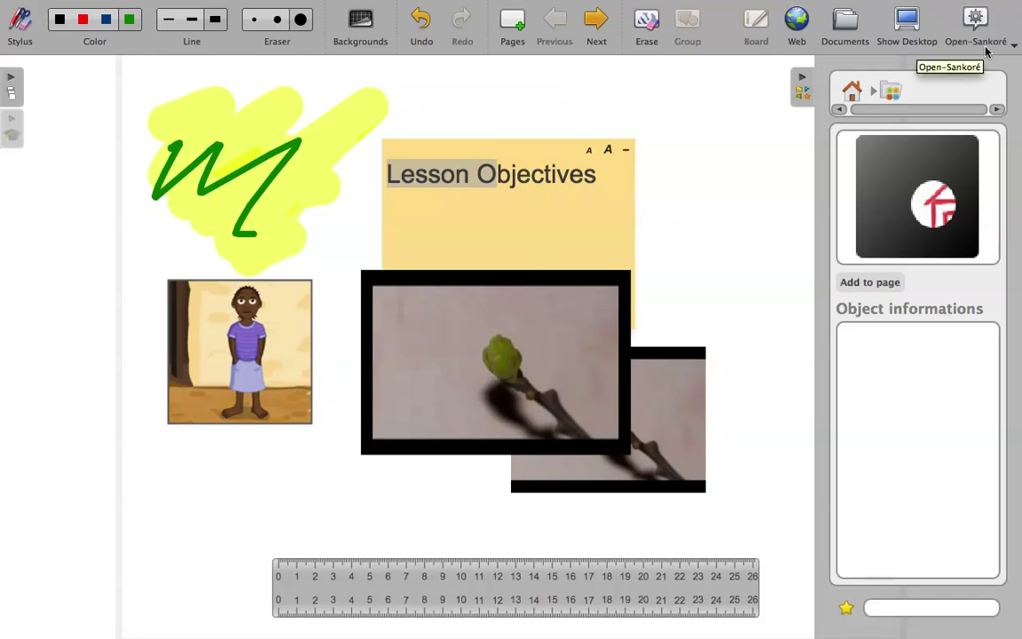
# - Return the library to its home level and show the Open-Sankoré application options
pyautogui.click(852, 91)
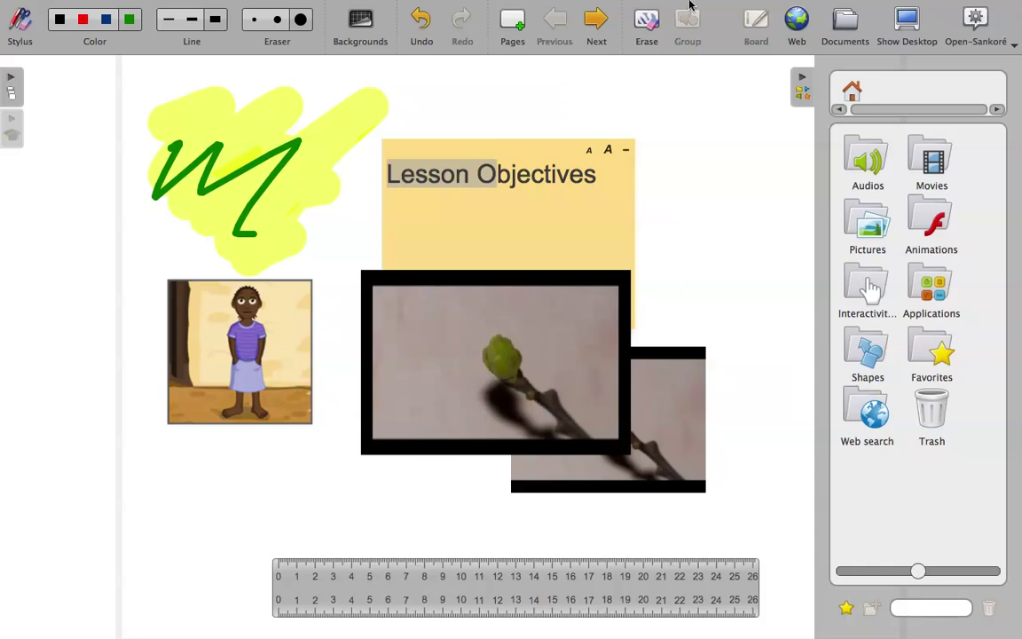
pyautogui.click(1013, 44)
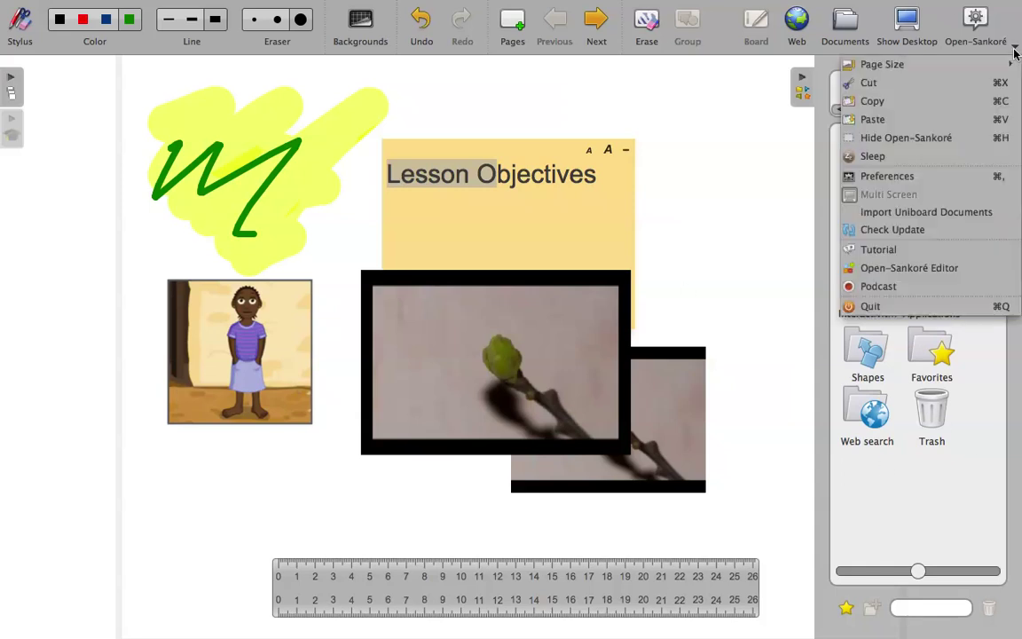